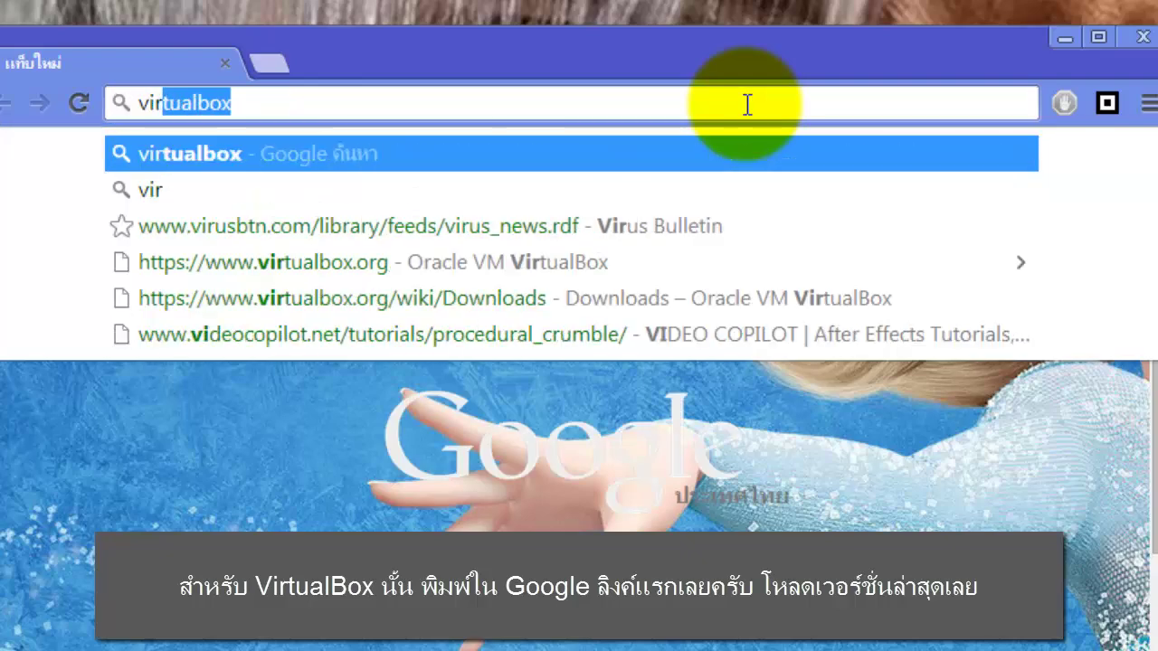
Step: Search for virtualbox, open the VirtualBox website's Downloads page and examine the Windows and OS X host packages
key("Return")
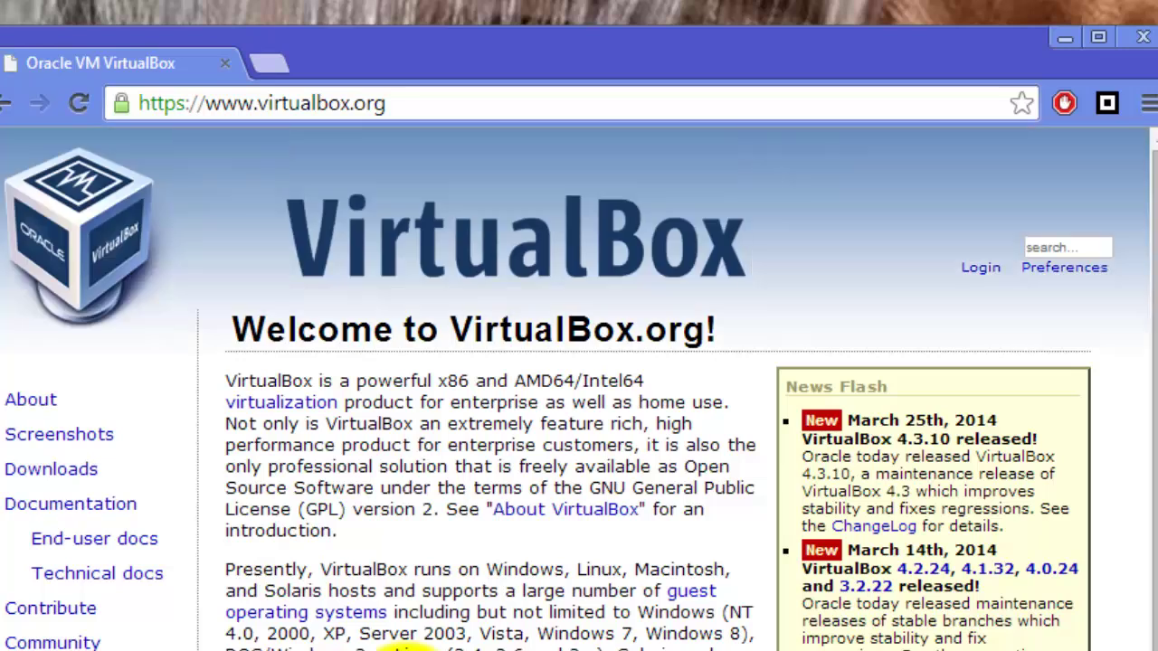
left_click(58, 476)
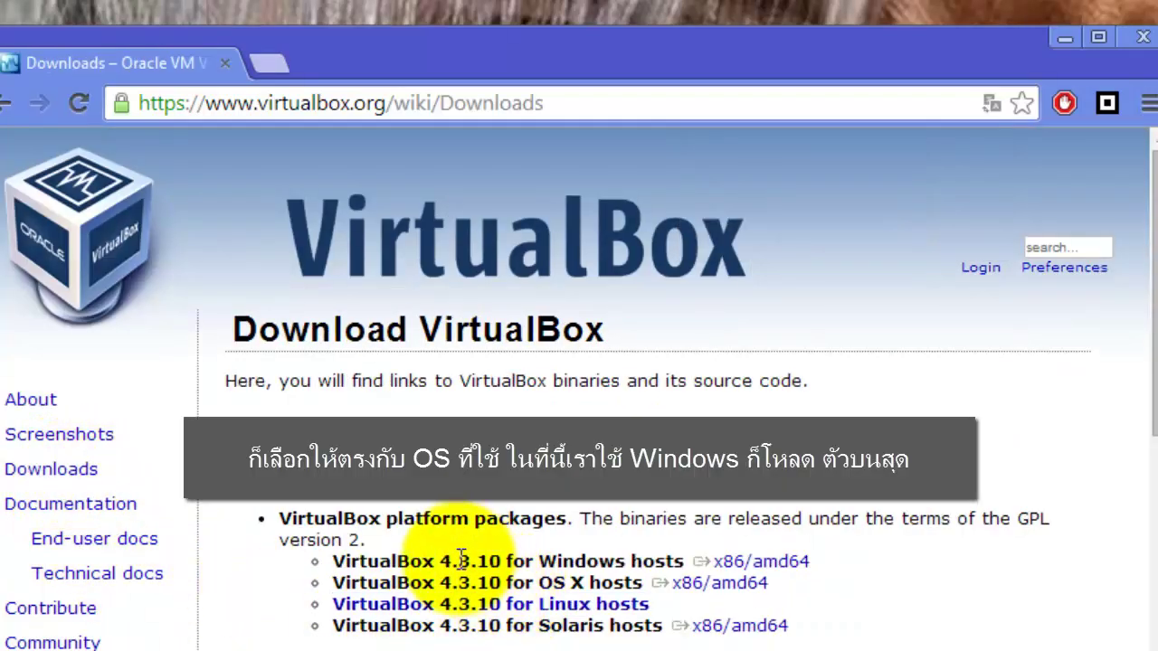
left_click_drag(440, 561, 674, 562)
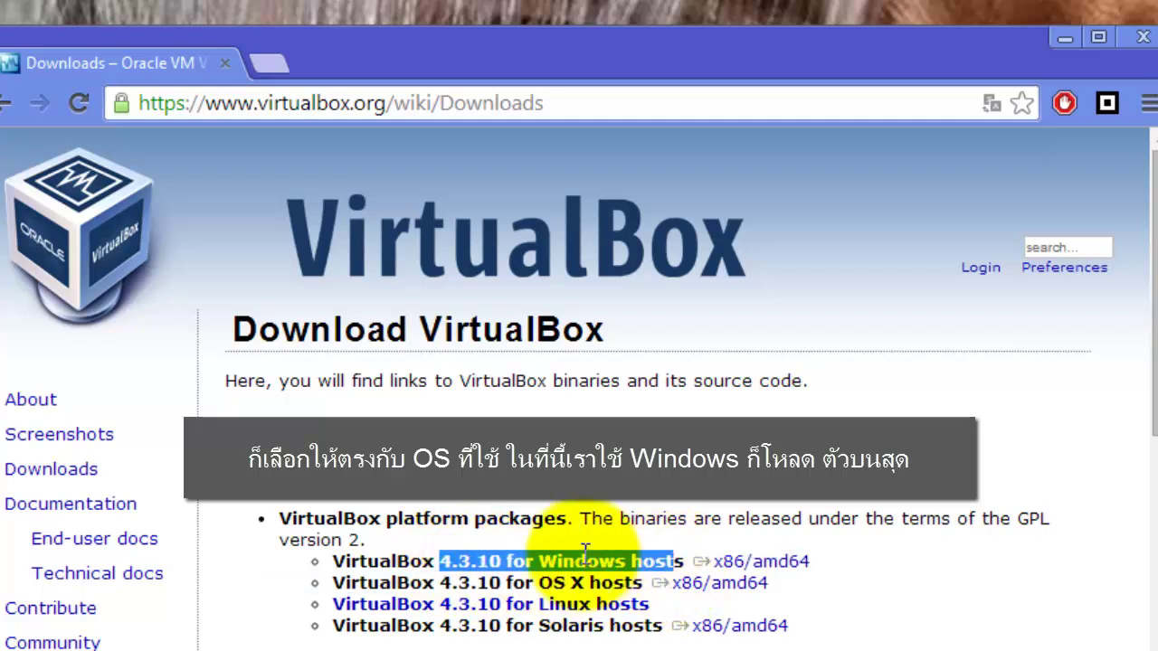
left_click_drag(471, 582, 597, 585)
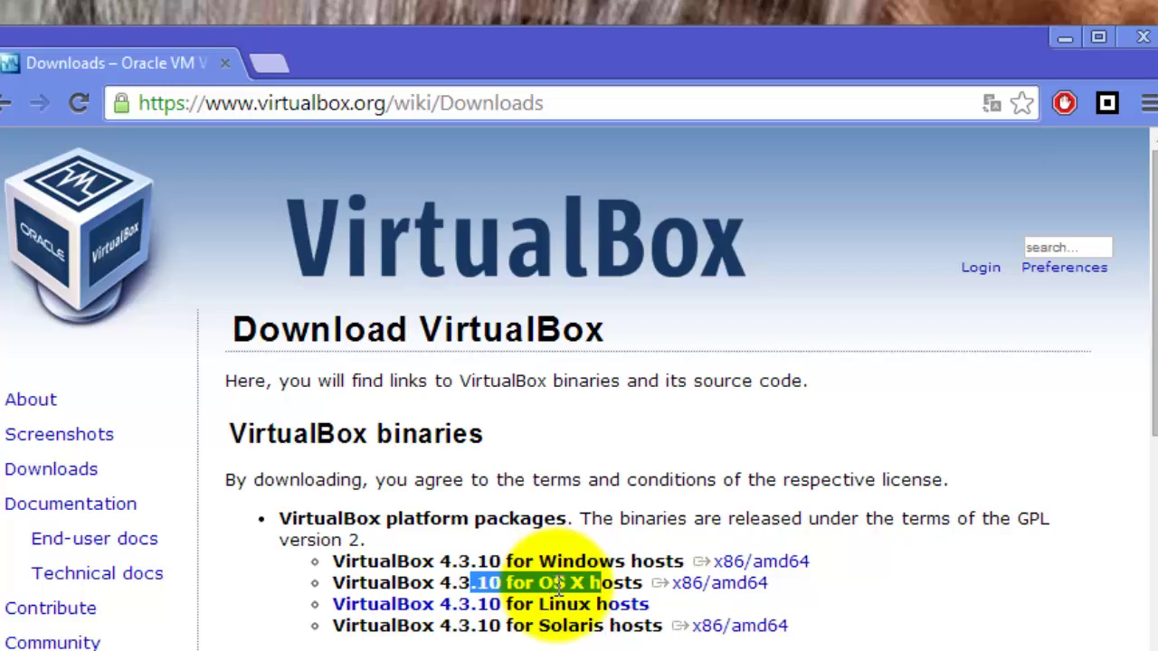
Step: Start downloading VirtualBox 4.3.10 for Windows hosts and choose the Desktop as the save location
left_click(778, 562)
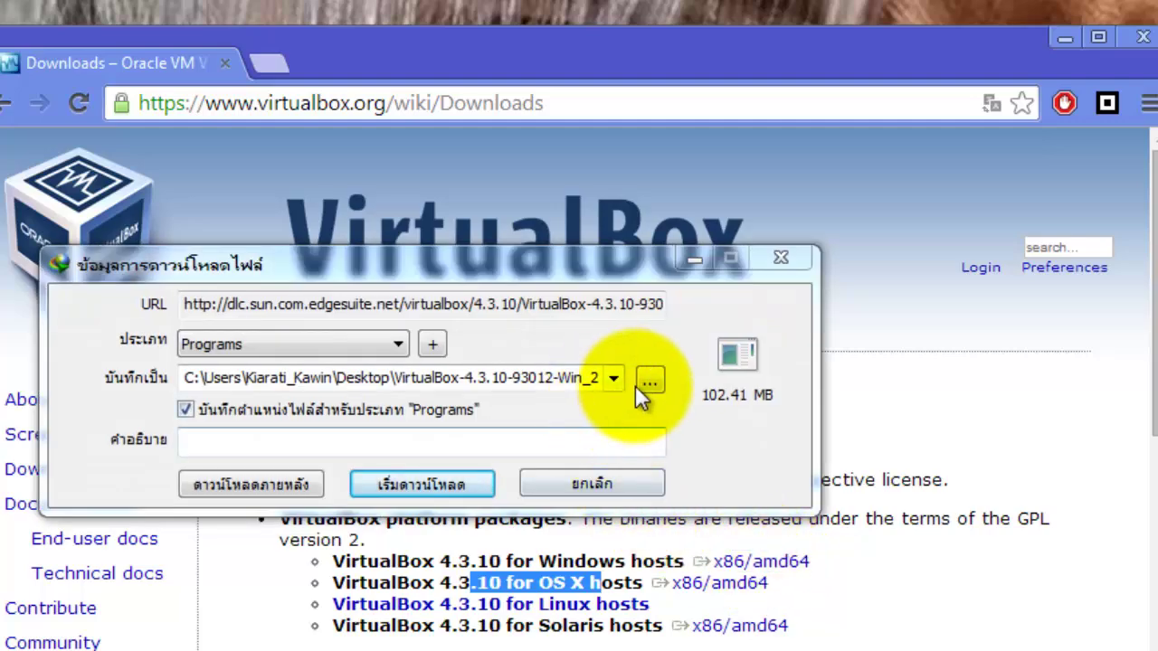
left_click(648, 381)
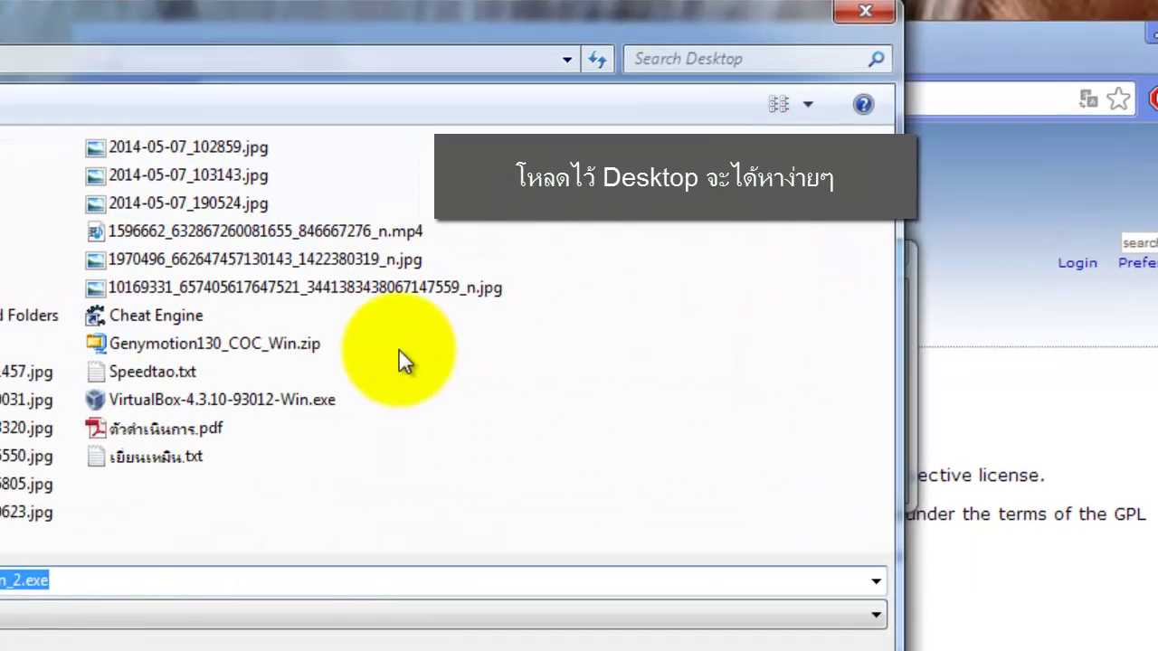
left_click(41, 167)
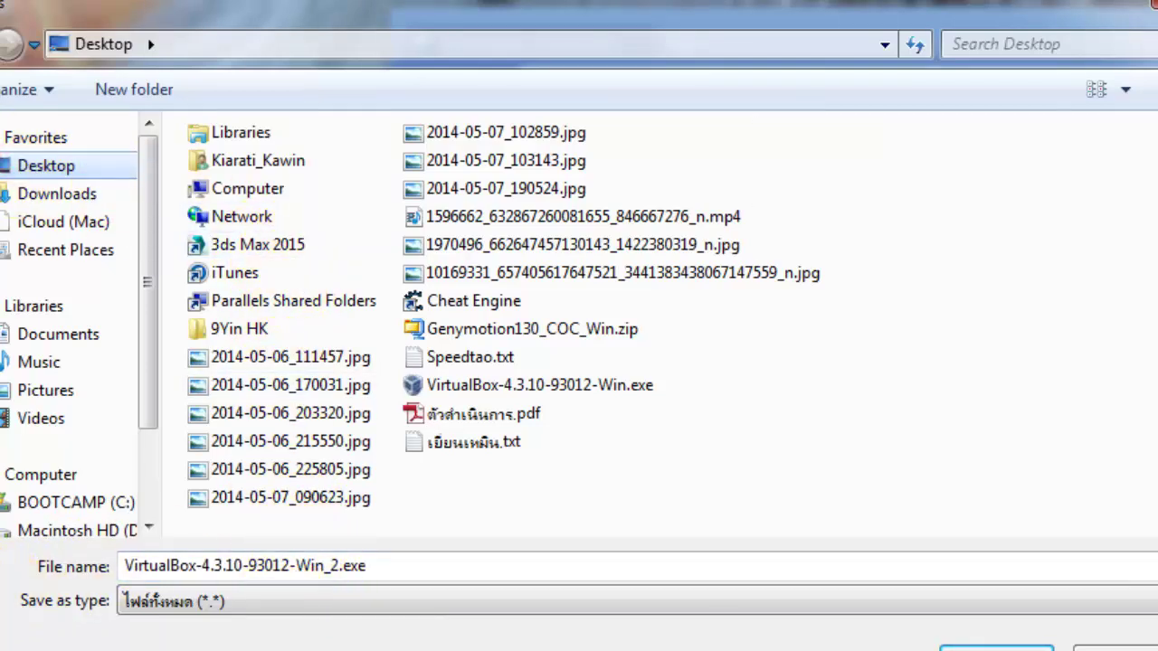
left_click(997, 68)
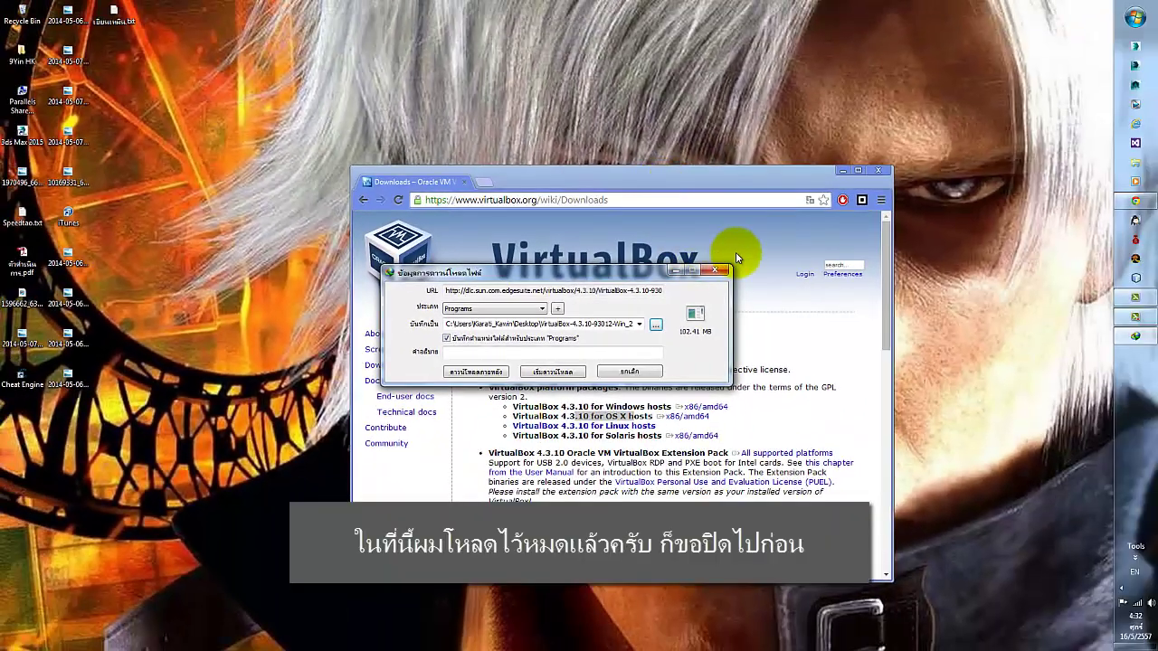
Step: Cancel the VirtualBox installer download, decline the download manager's help offer and close the browser
left_click(716, 271)
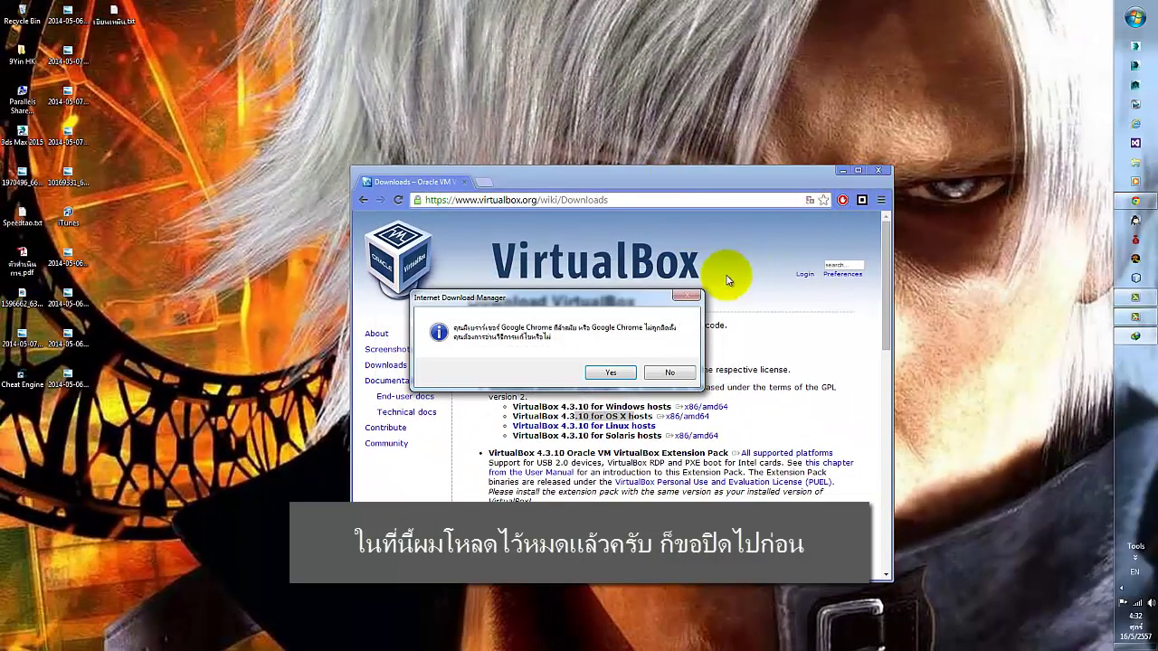
left_click(670, 372)
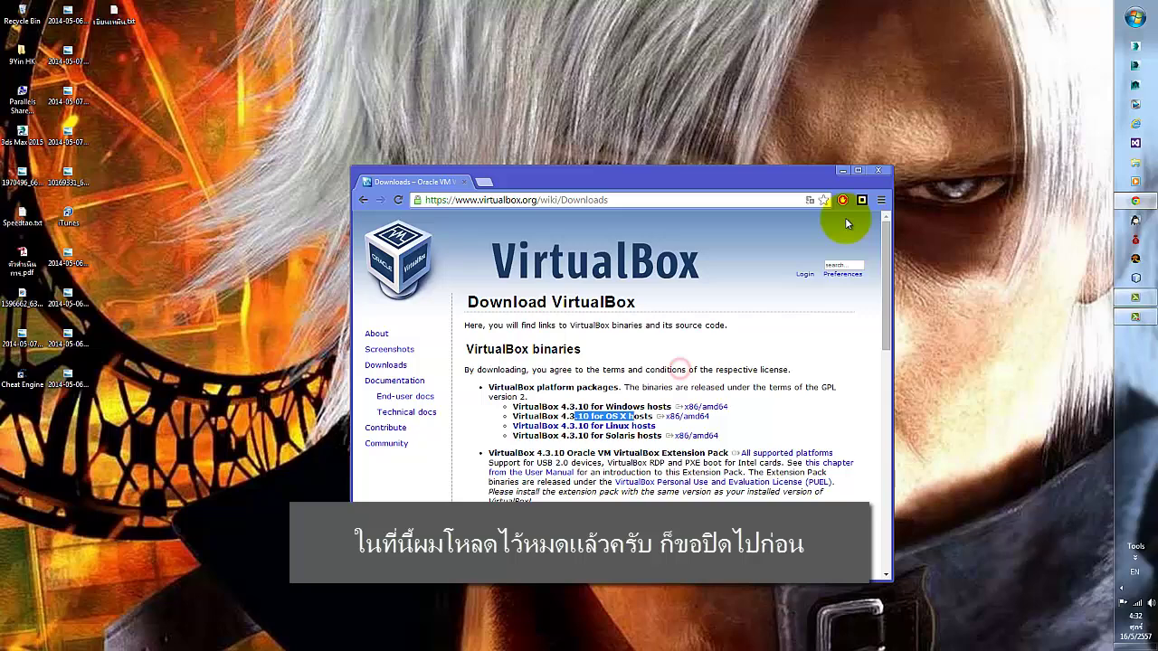
left_click(882, 172)
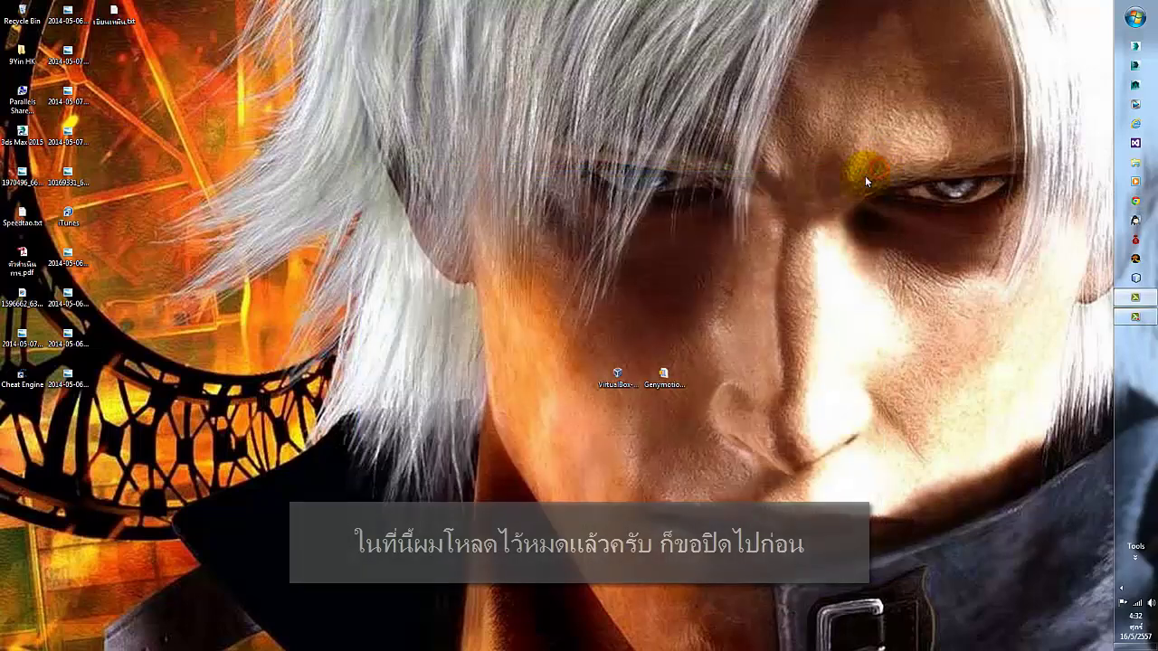
Step: Run the VirtualBox 4.3.10 installer from the desktop, install with the default options and start VirtualBox on finishing
left_click(604, 396)
double_click(617, 386)
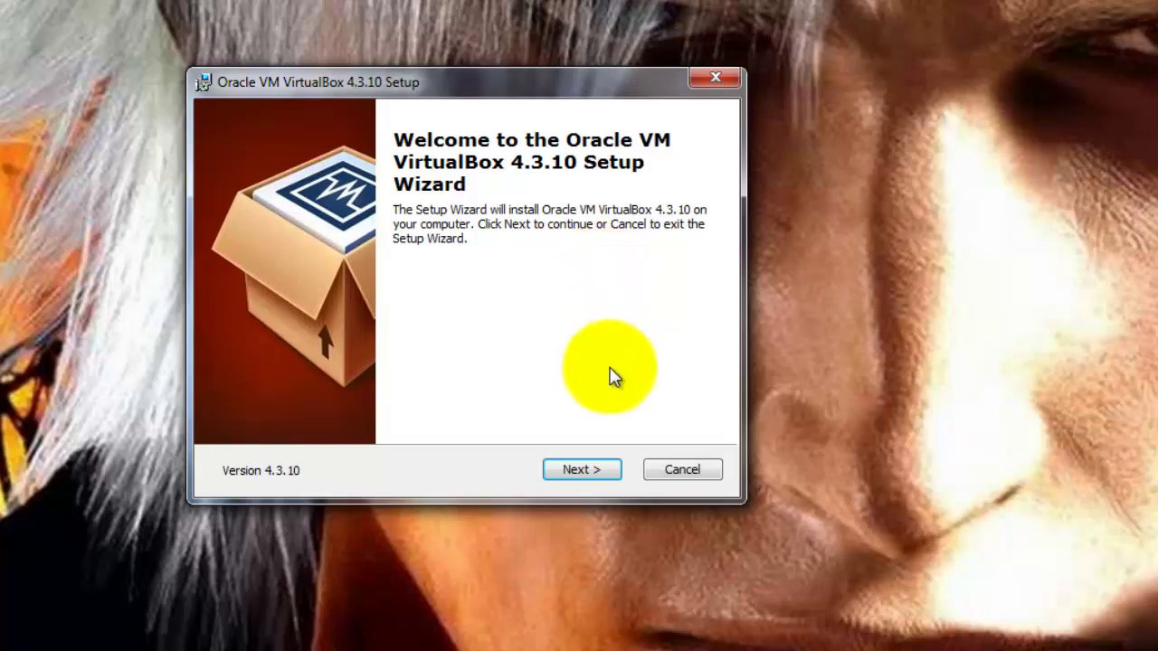
left_click(586, 471)
left_click(588, 470)
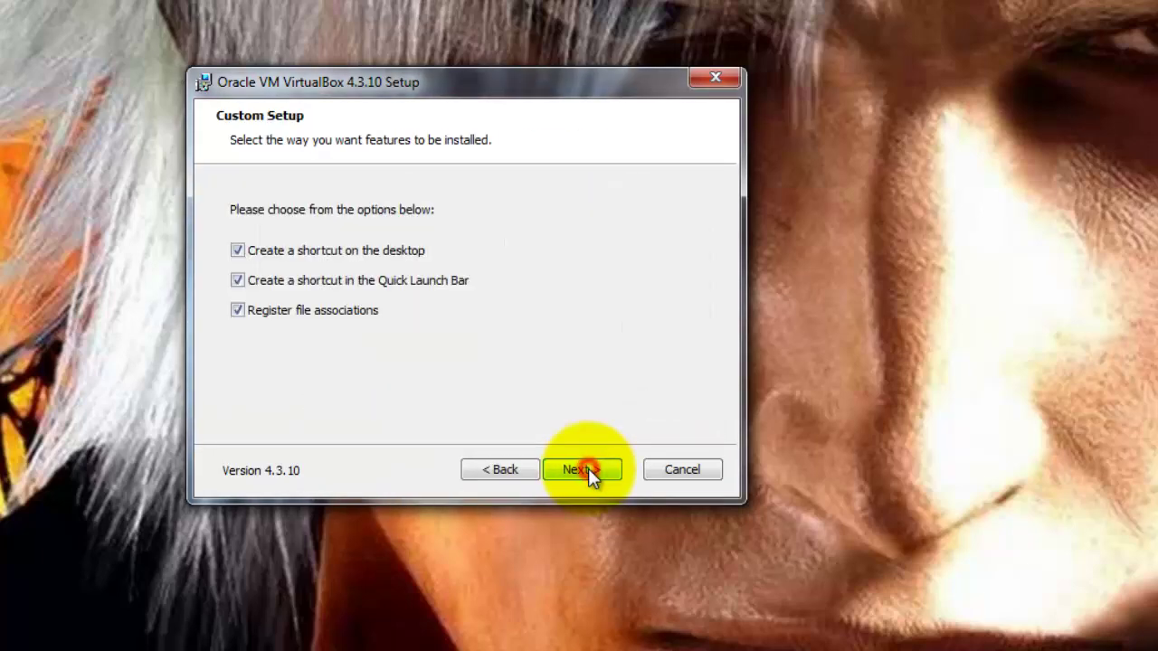
left_click(588, 469)
left_click(588, 468)
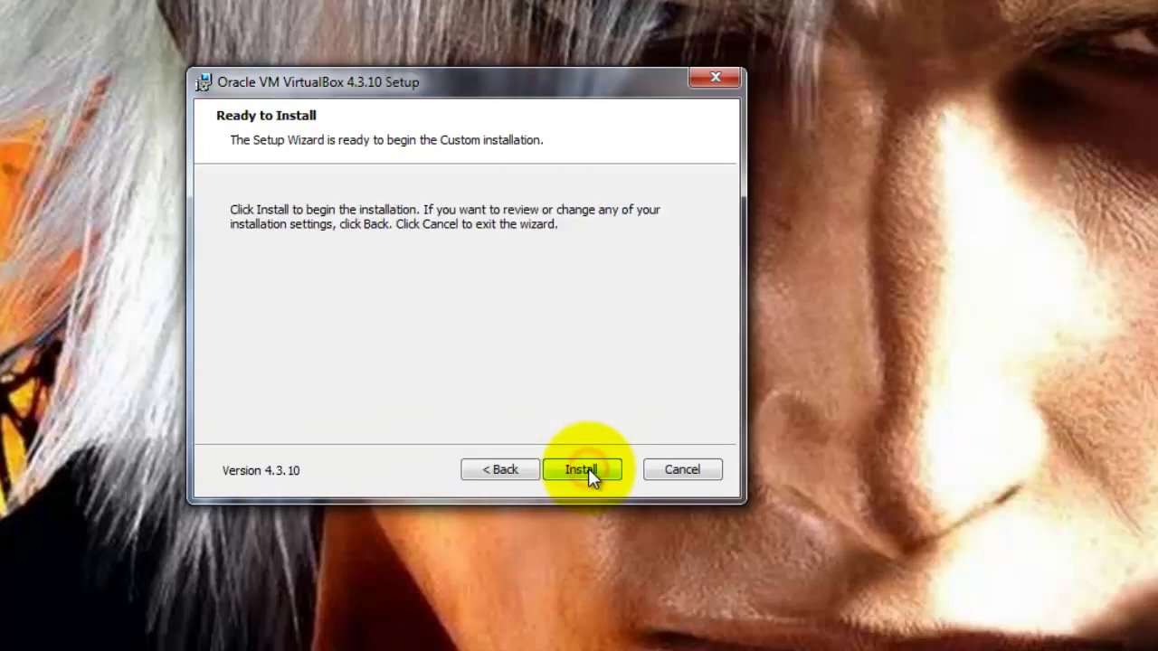
left_click(588, 468)
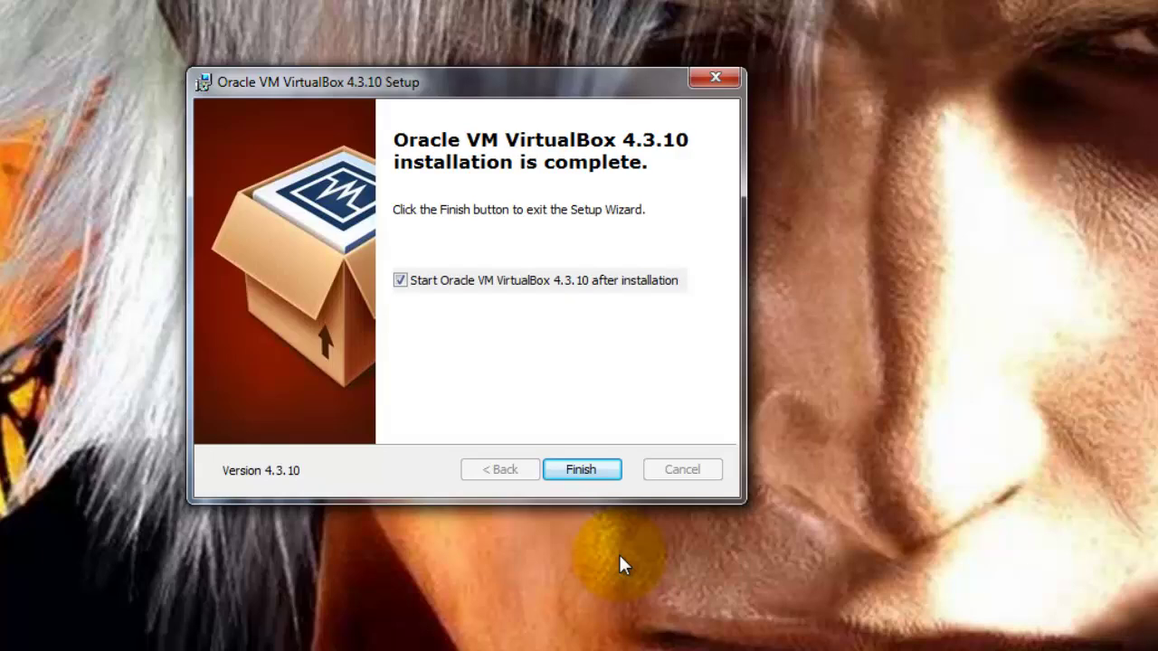
left_click(594, 463)
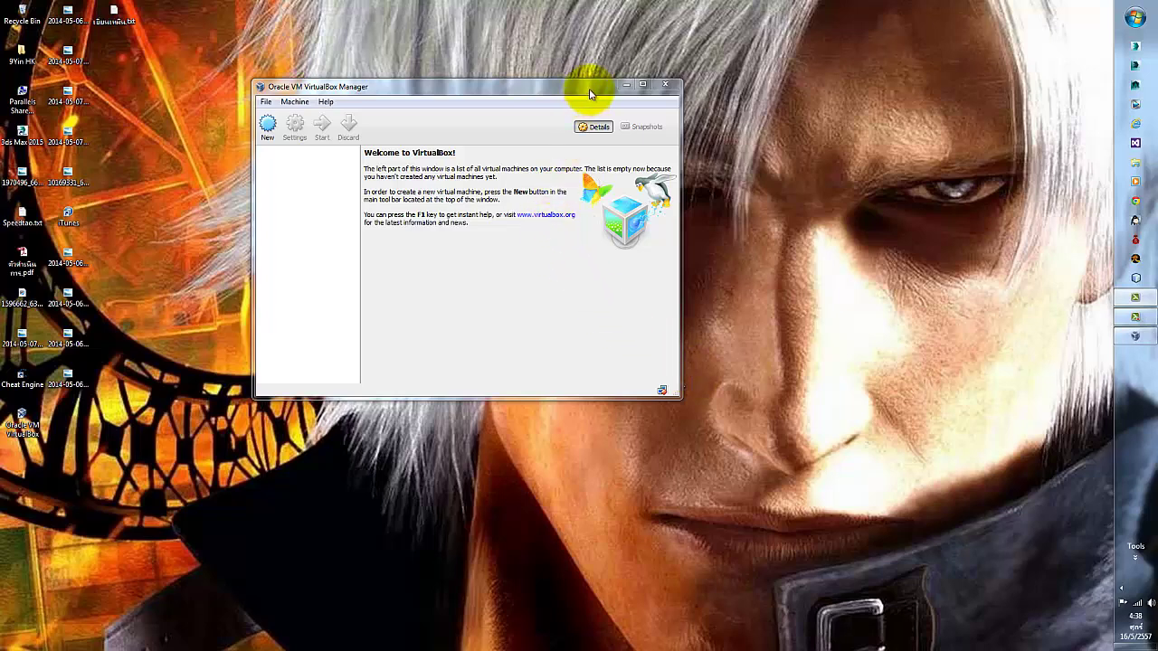
Step: Move the VirtualBox Manager window clear of the desktop files and extract the Genymotion130_COC_Win.zip archive onto the desktop
left_click_drag(589, 93, 579, 53)
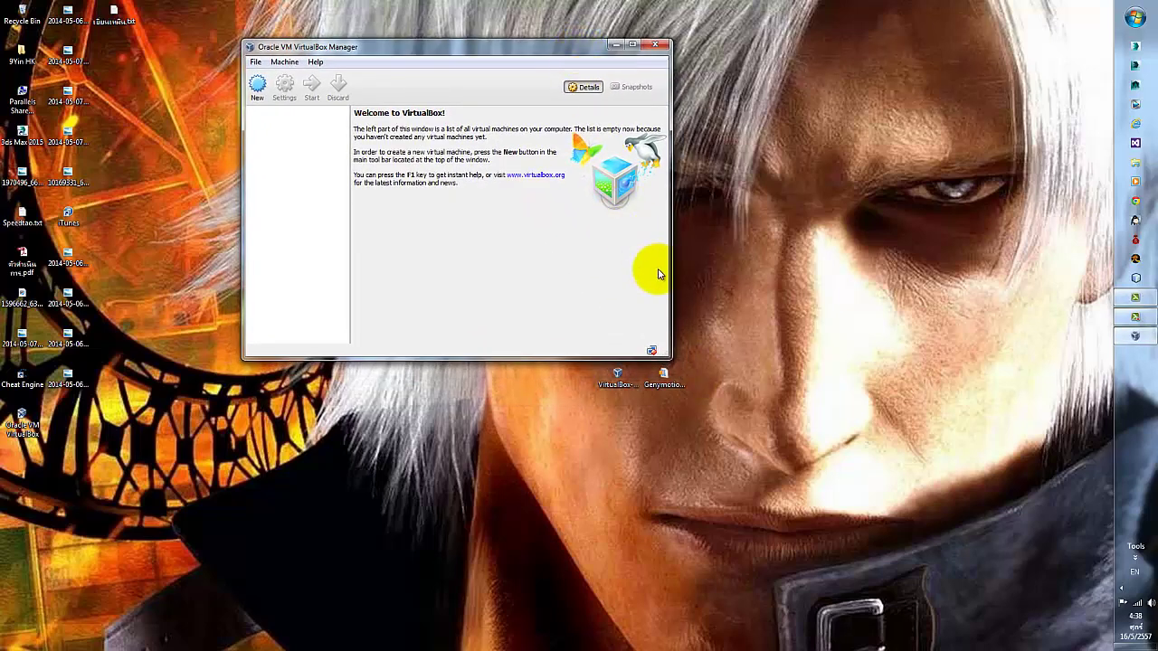
left_click(663, 384)
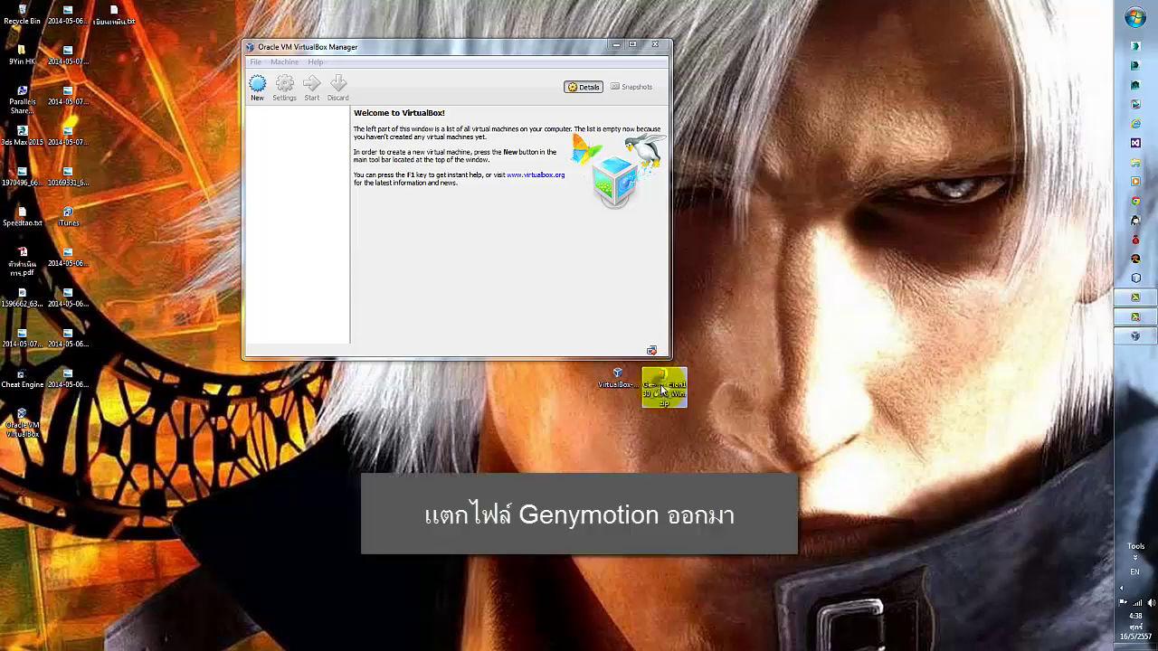
right_click(663, 386)
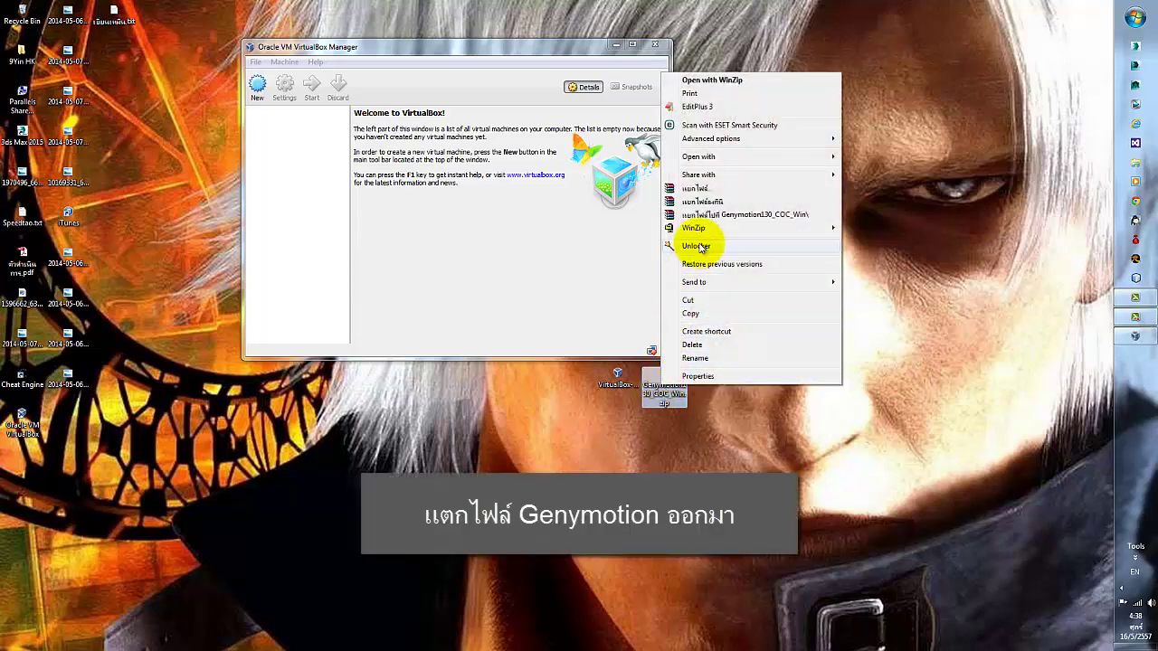
left_click(714, 204)
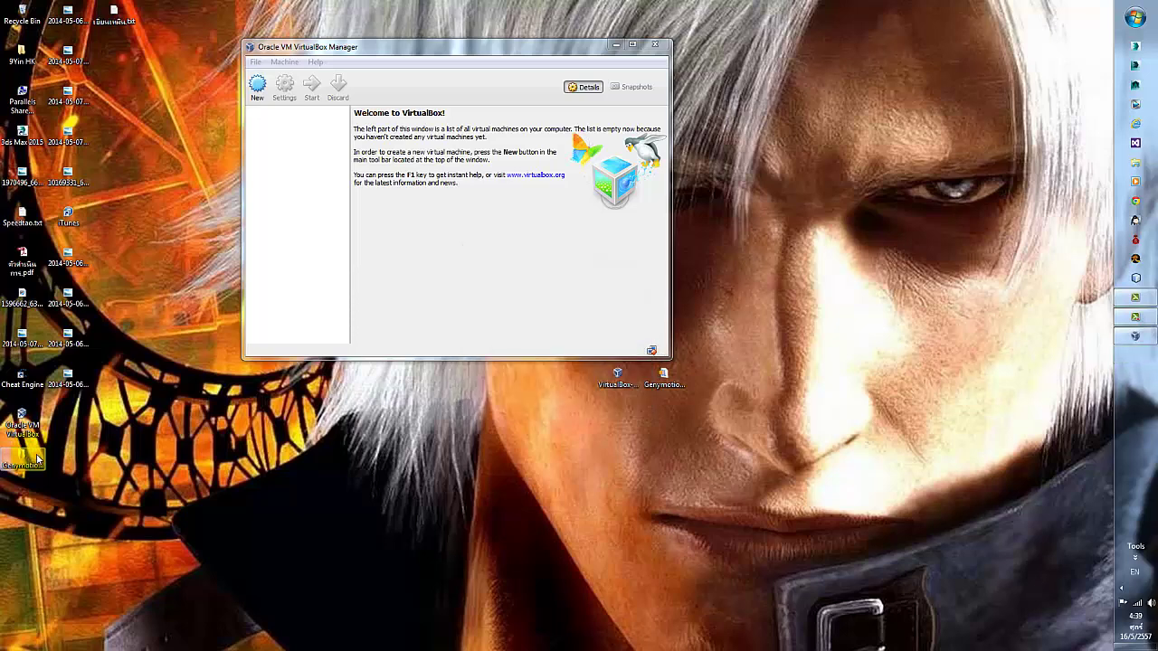
Step: Open the extracted Genymotion130_COC_Win folder and locate the Genymotion411-with-Google-Apps-COC.ova file
left_click(37, 459)
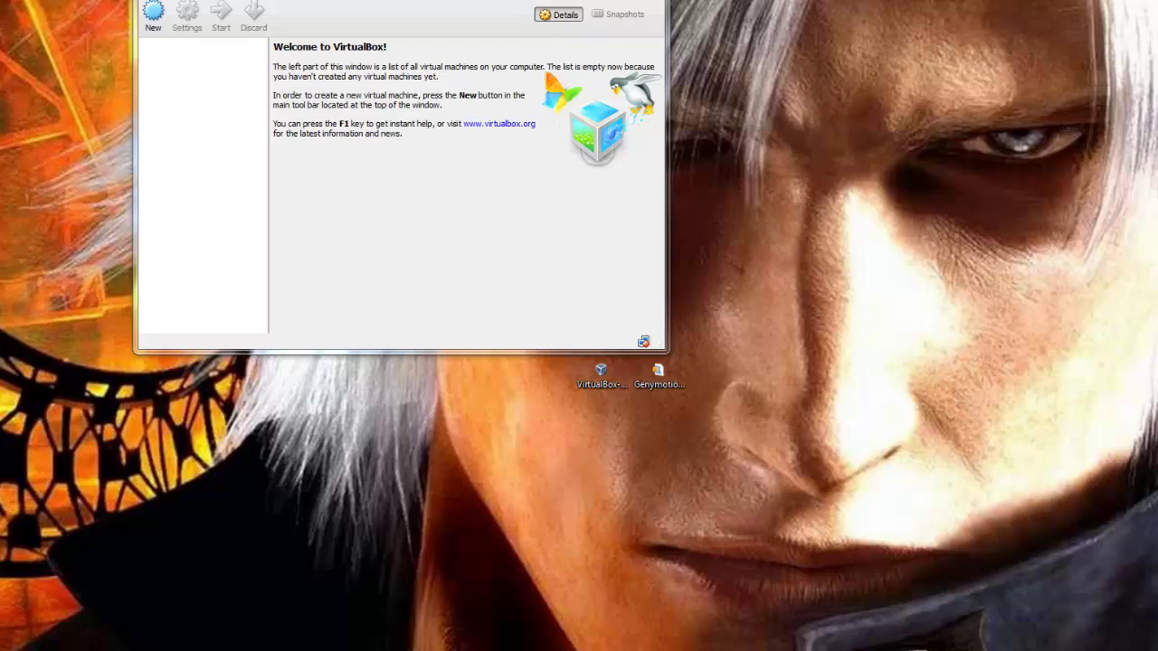
double_click(37, 459)
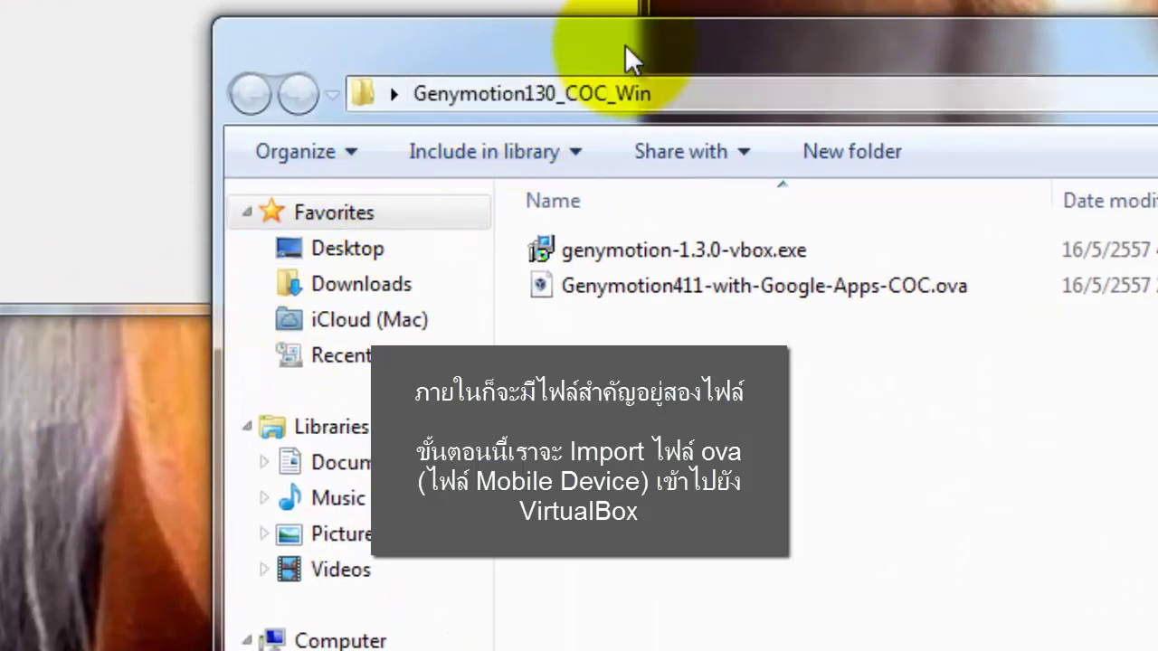
left_click_drag(628, 57, 862, 0)
left_click(845, 187)
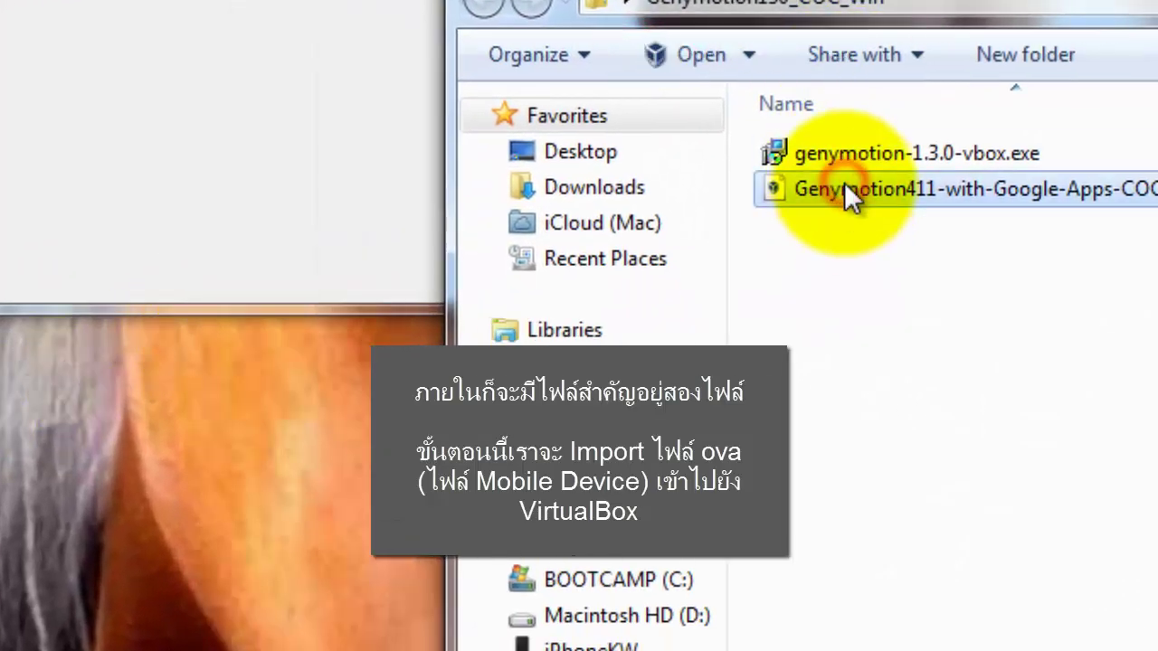
left_click(848, 192)
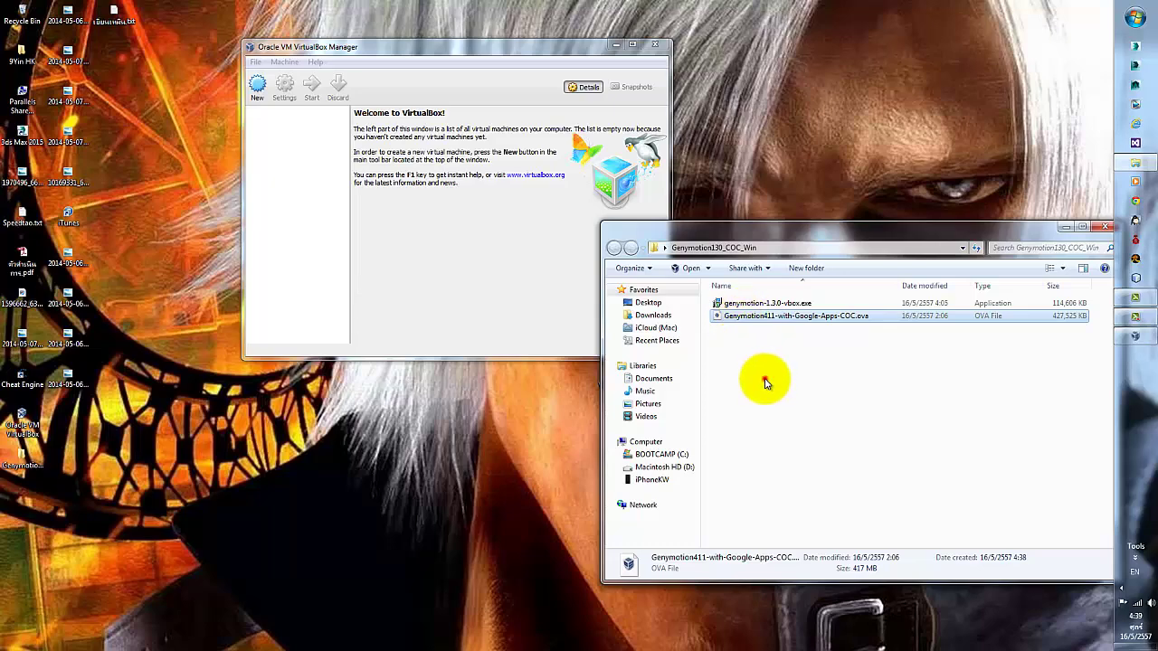
left_click(765, 382)
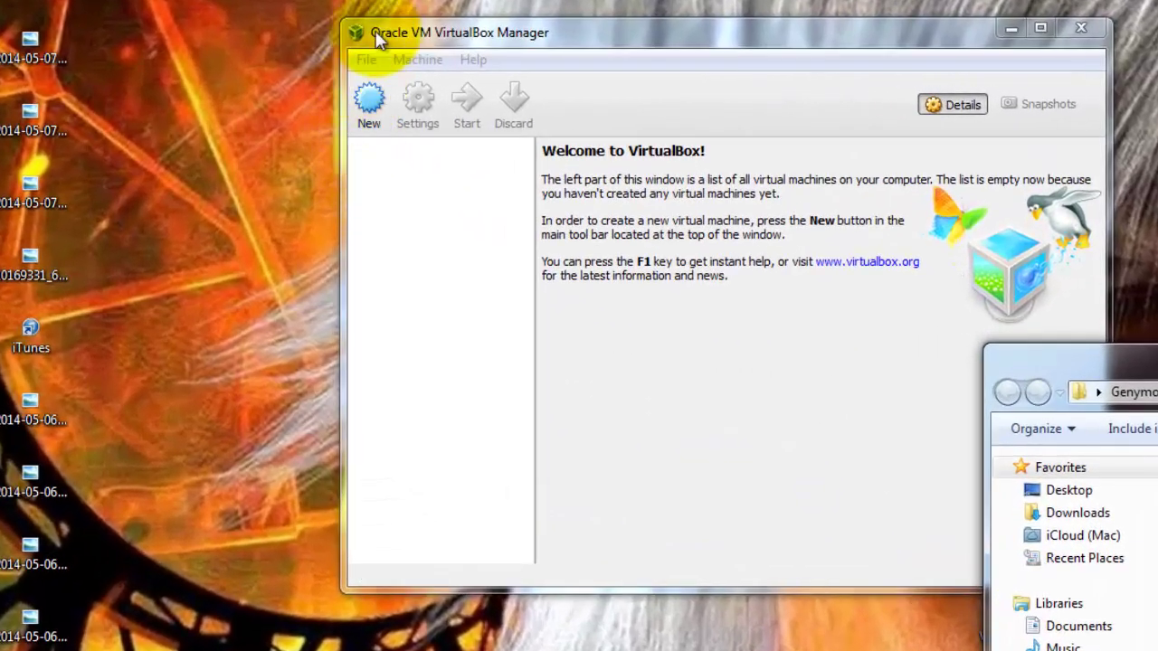
Step: Start an appliance import in VirtualBox Manager and choose Genymotion411-with-Google-Apps-COC.ova from the desktop's Genymotion130_COC_Win folder
left_click(394, 37)
left_click(363, 59)
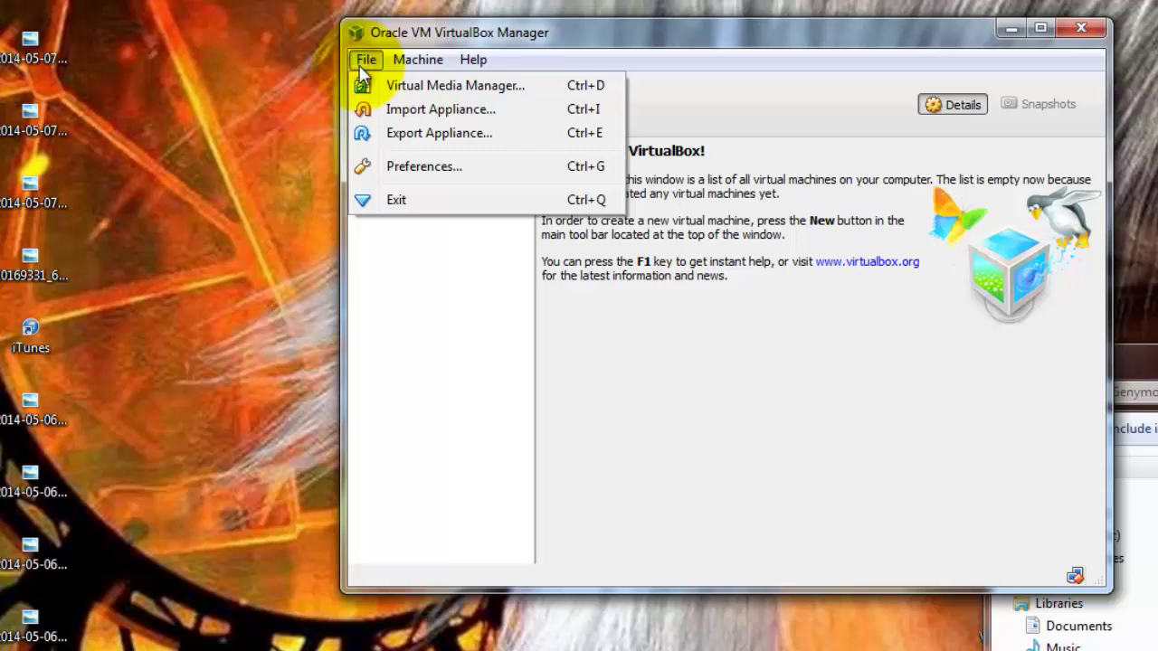
left_click(410, 109)
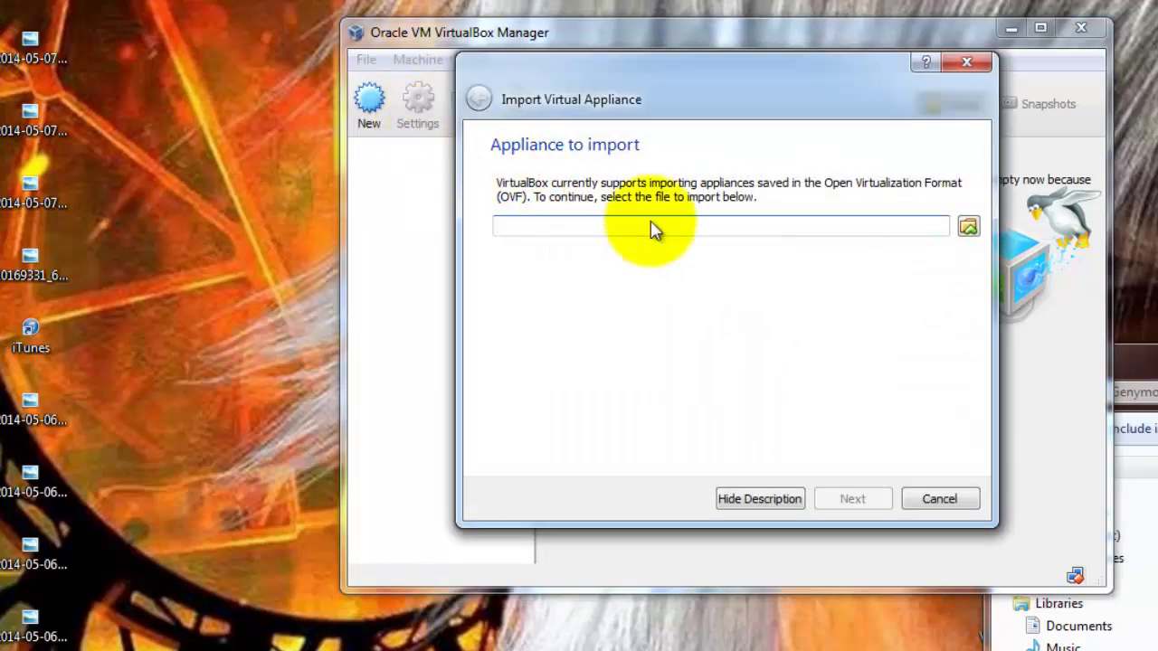
left_click(971, 225)
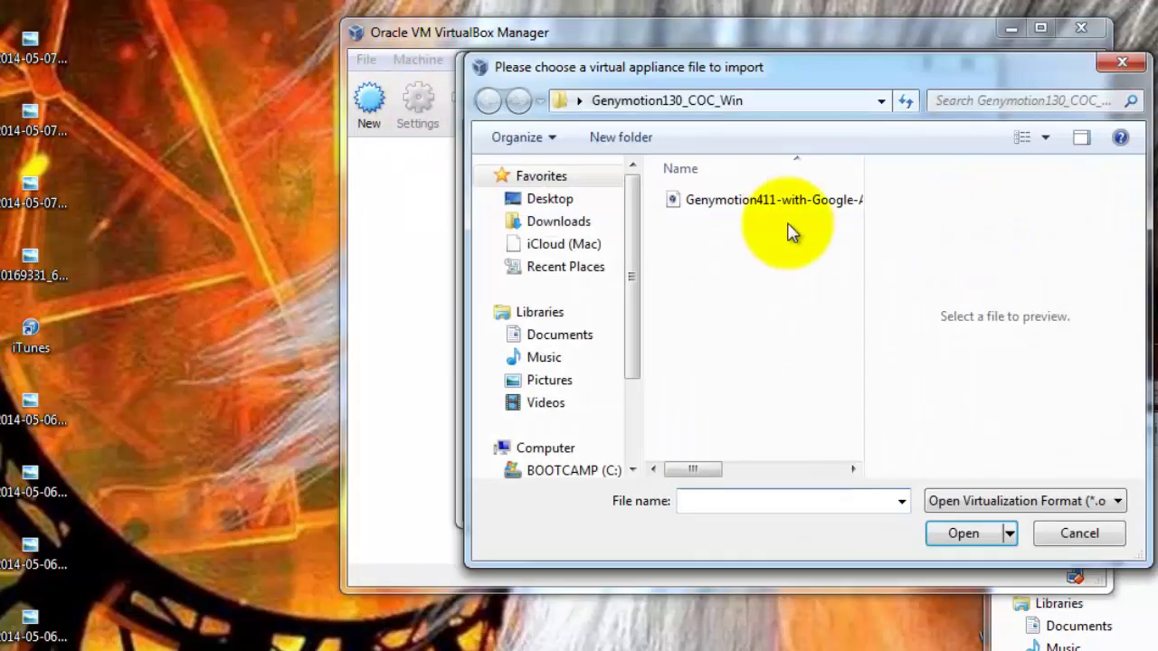
left_click(538, 198)
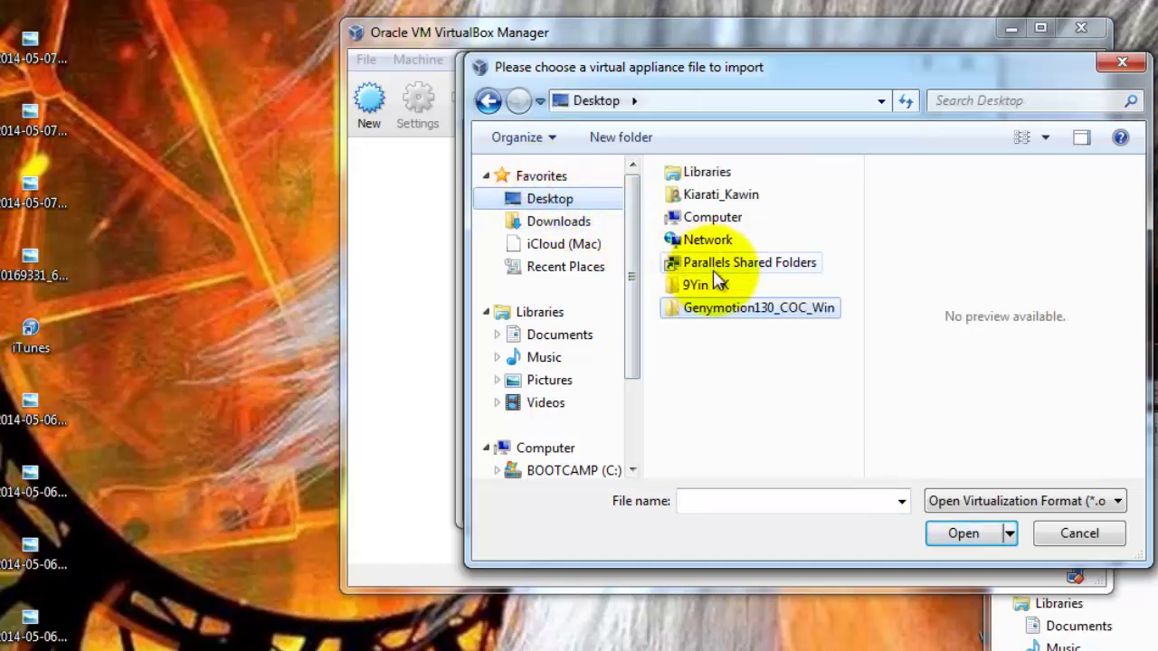
double_click(752, 316)
left_click(784, 202)
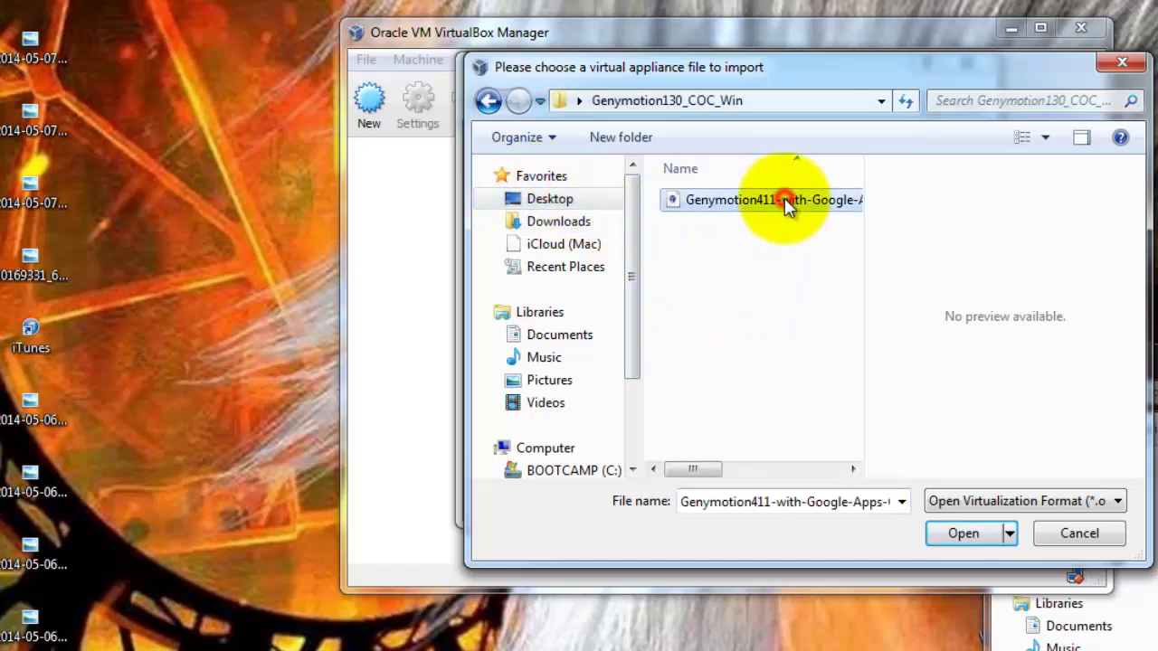
left_click(957, 535)
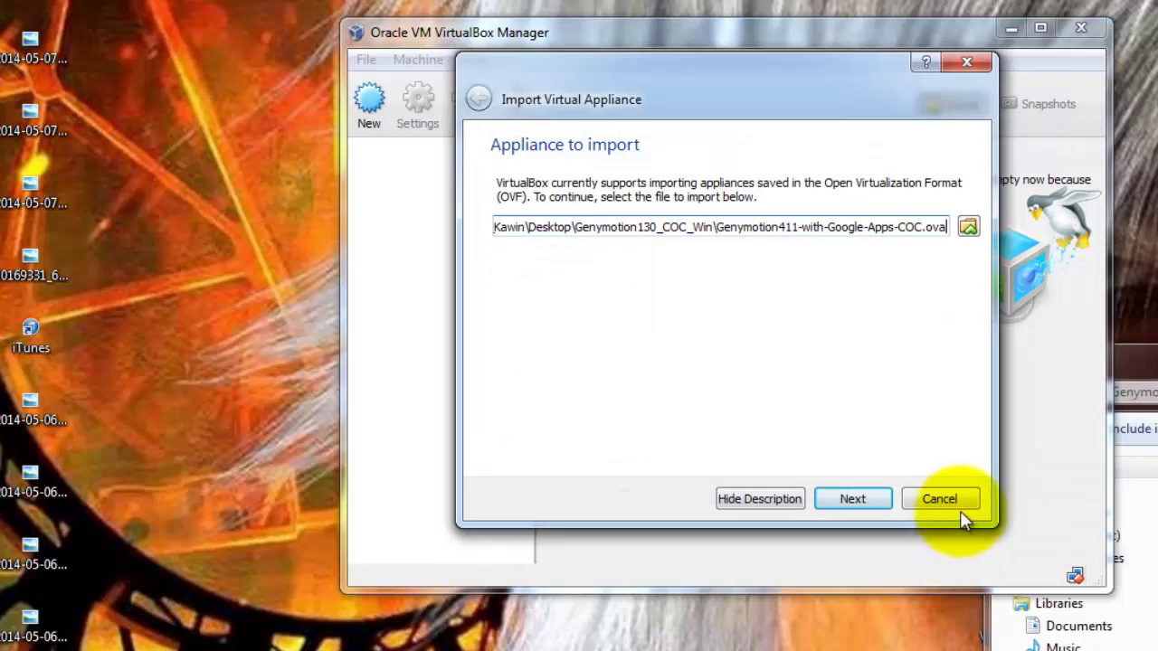
Step: Review the appliance settings, import the Galaxy Nexus 4.1.1 virtual machine with the suggested configuration and widen the machine list
left_click(866, 501)
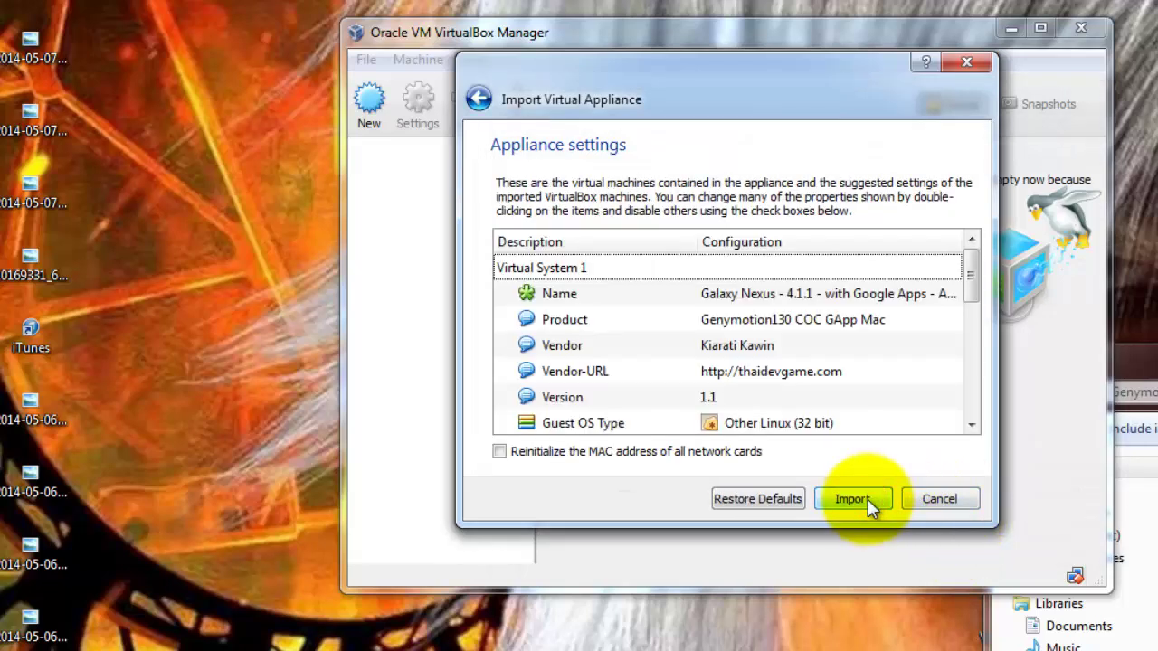
left_click_drag(980, 288, 982, 401)
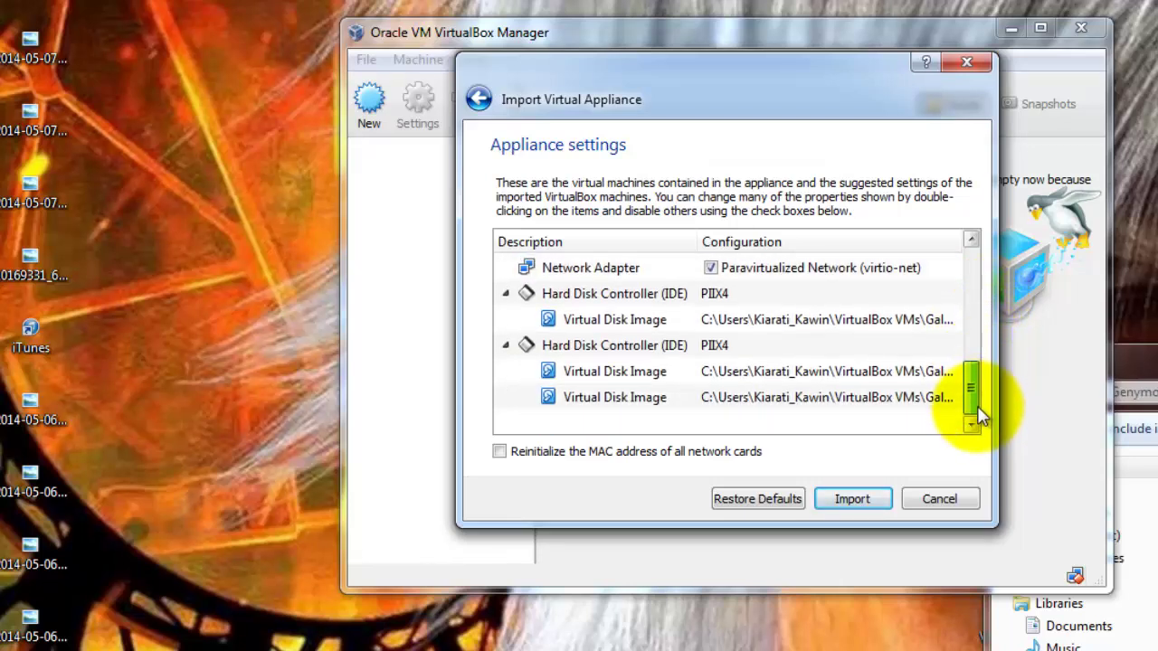
left_click(841, 499)
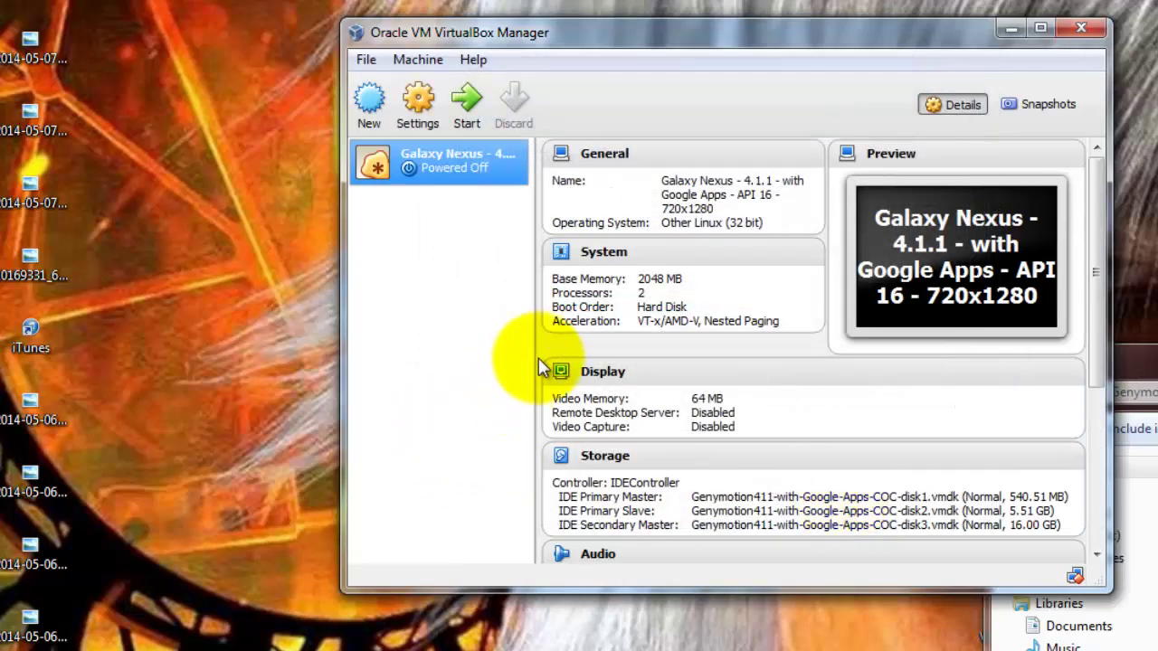
left_click_drag(535, 358, 579, 360)
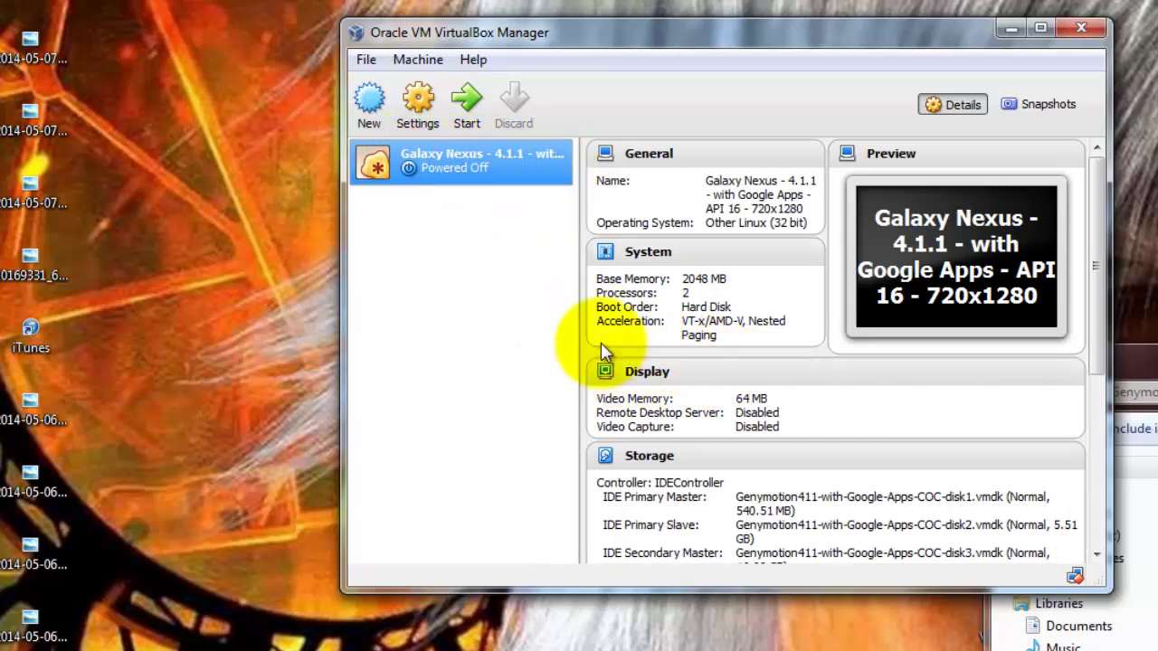
Step: Run genymotion-1.3.0-vbox.exe from the Genymotion130_COC_Win folder and accept the default destination, Start Menu folder and desktop icon
left_click(1137, 550)
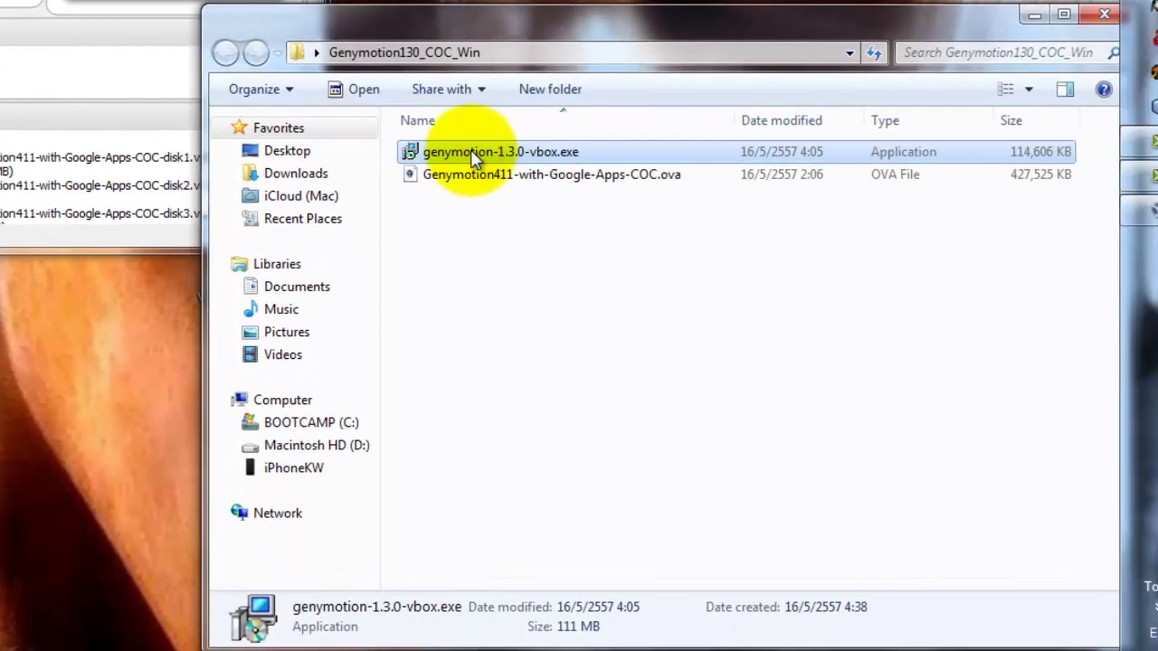
double_click(470, 151)
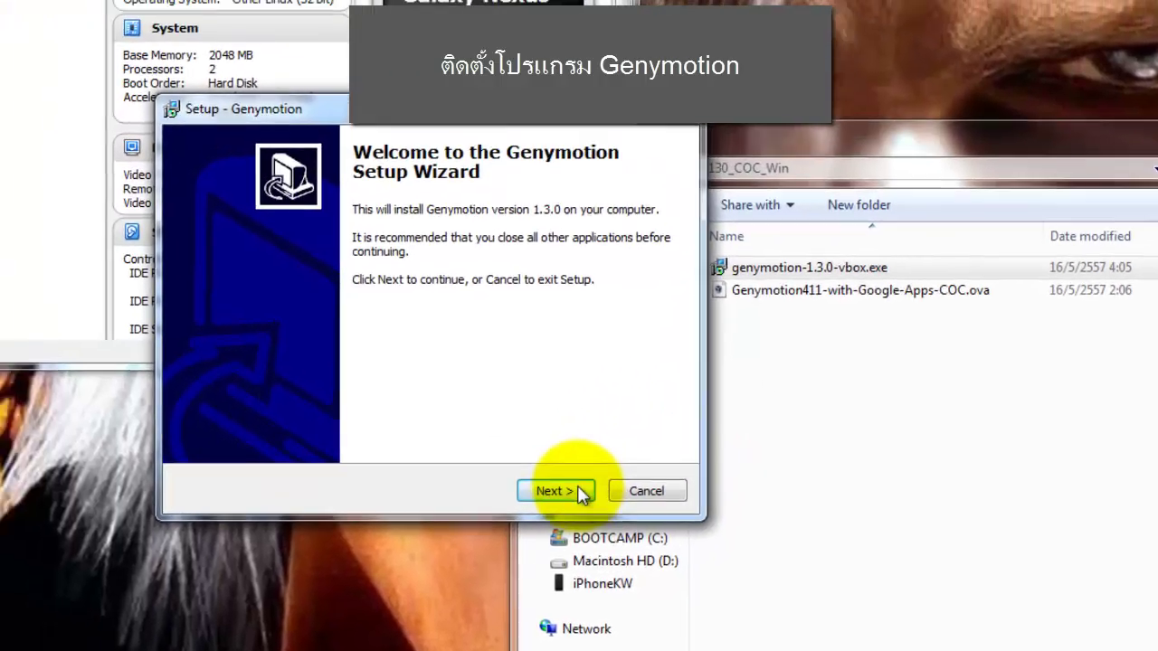
left_click(389, 421)
left_click(389, 421)
left_click(638, 510)
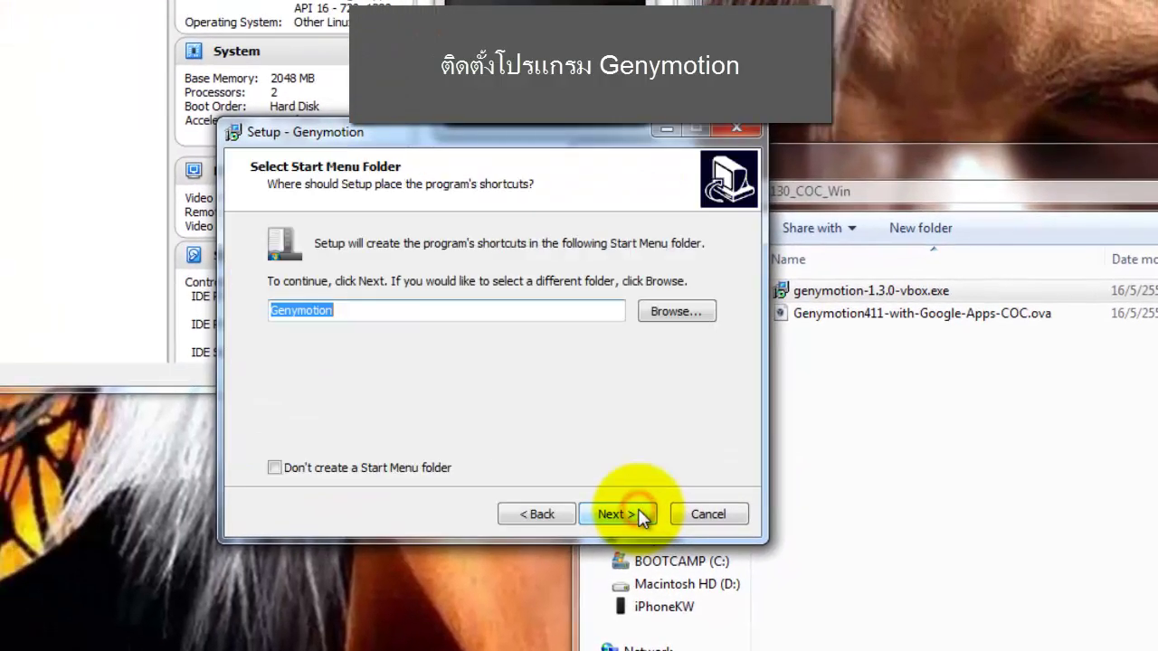
left_click(638, 510)
left_click(638, 510)
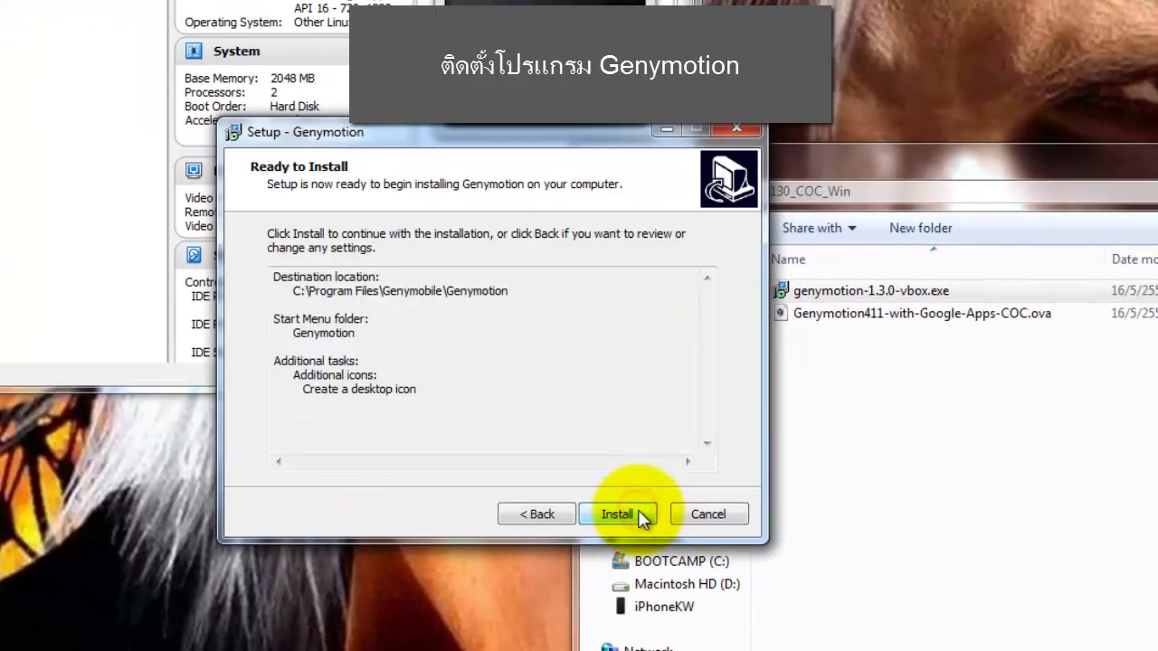
Step: Install Genymotion, decline replacing the existing VirtualBox with the provided version, and finish setup with Launch Genymotion enabled
left_click(618, 513)
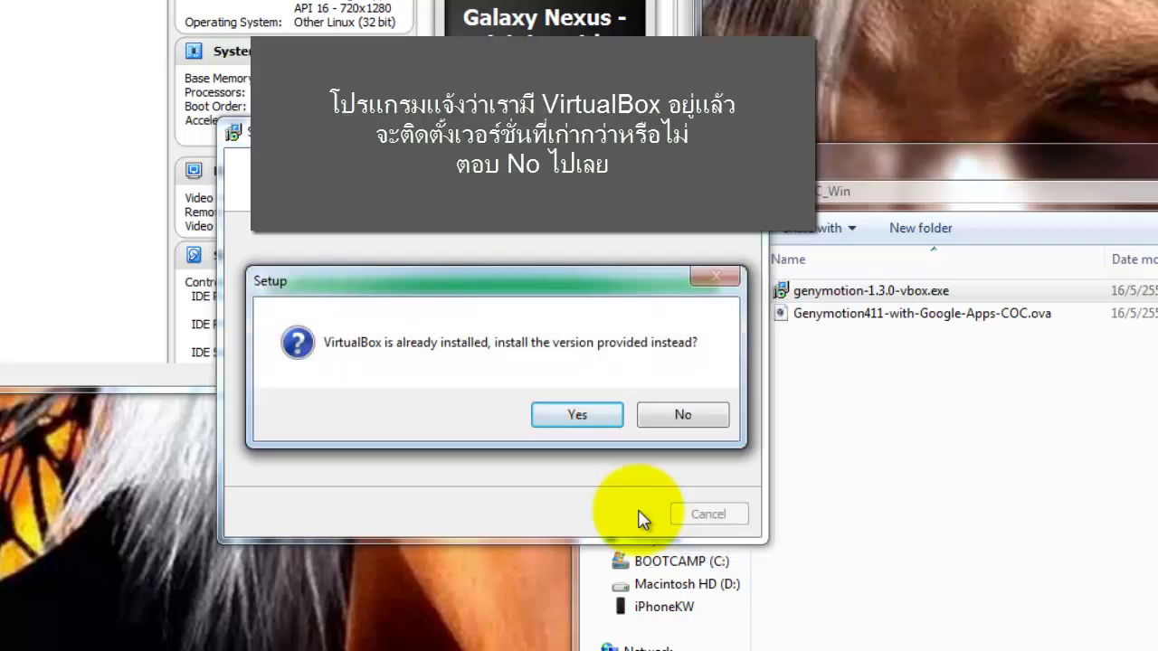
left_click(698, 414)
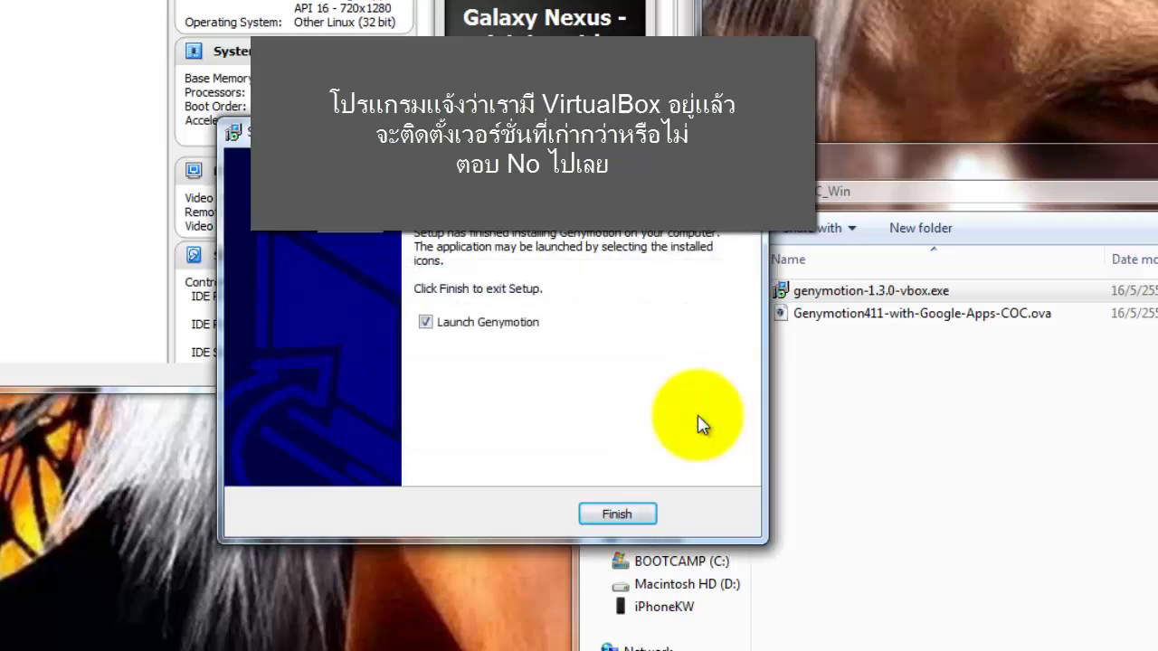
left_click(615, 513)
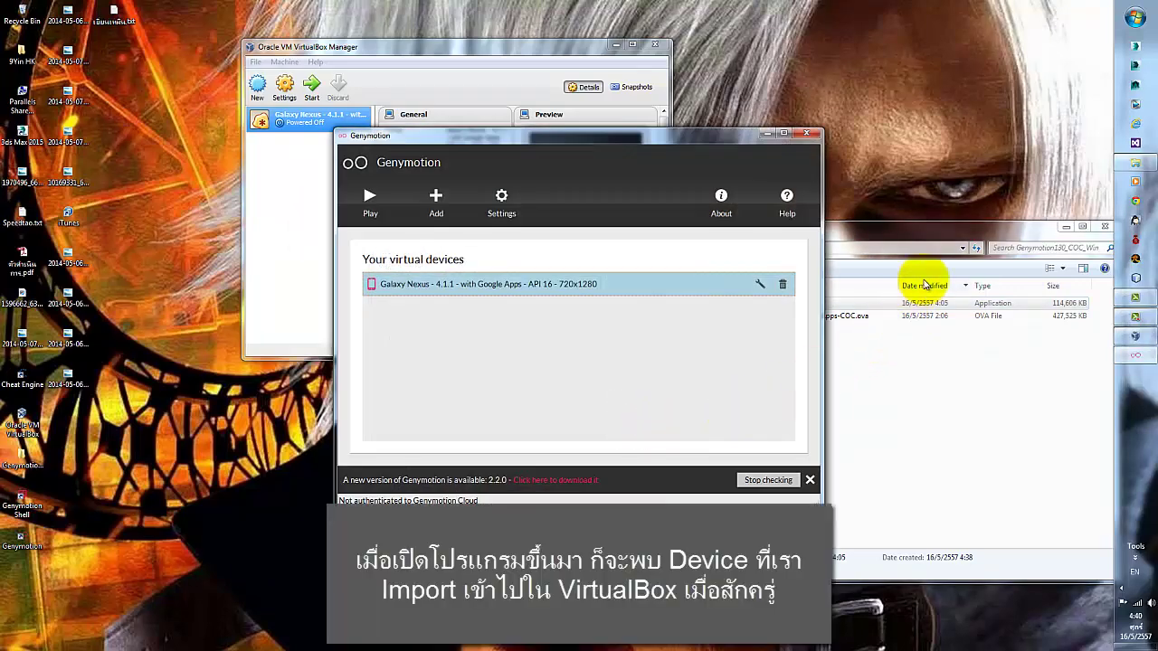
Step: Try to start the Galaxy Nexus 4.1.1 virtual device in Genymotion and close Genymotion
double_click(552, 286)
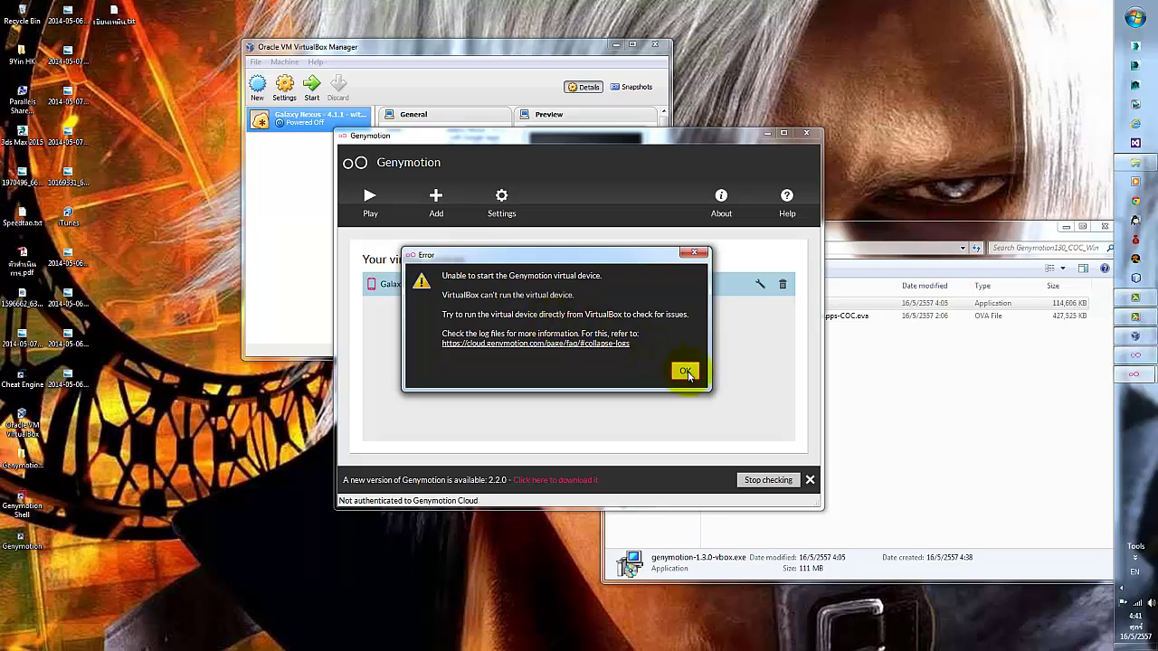
left_click(686, 372)
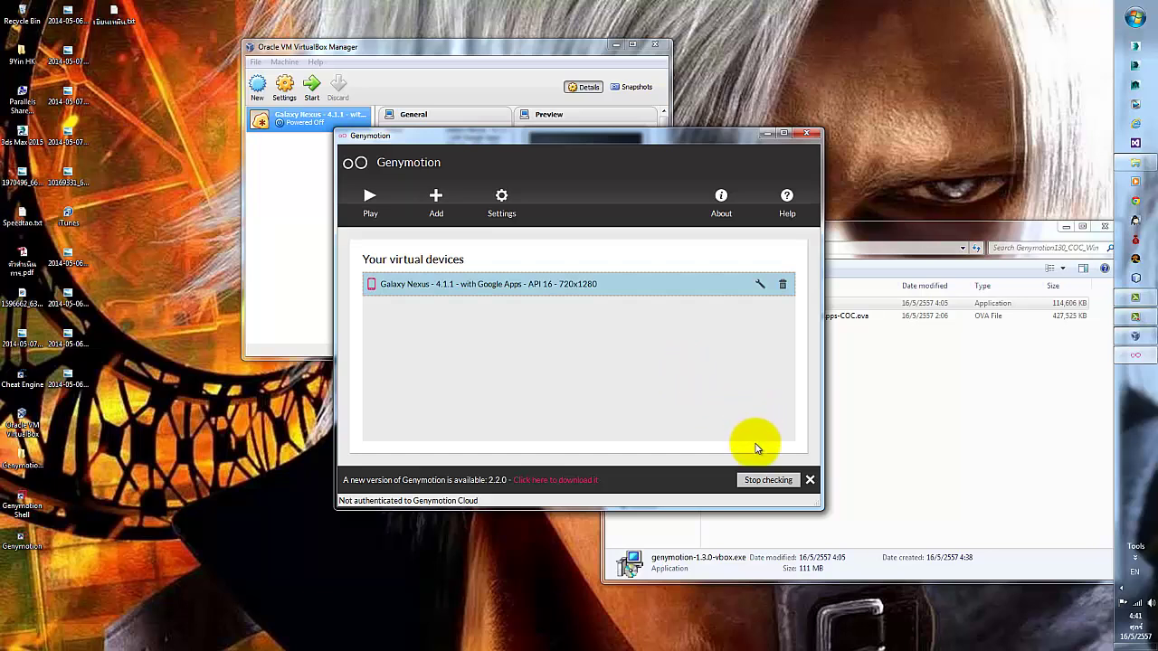
left_click(810, 134)
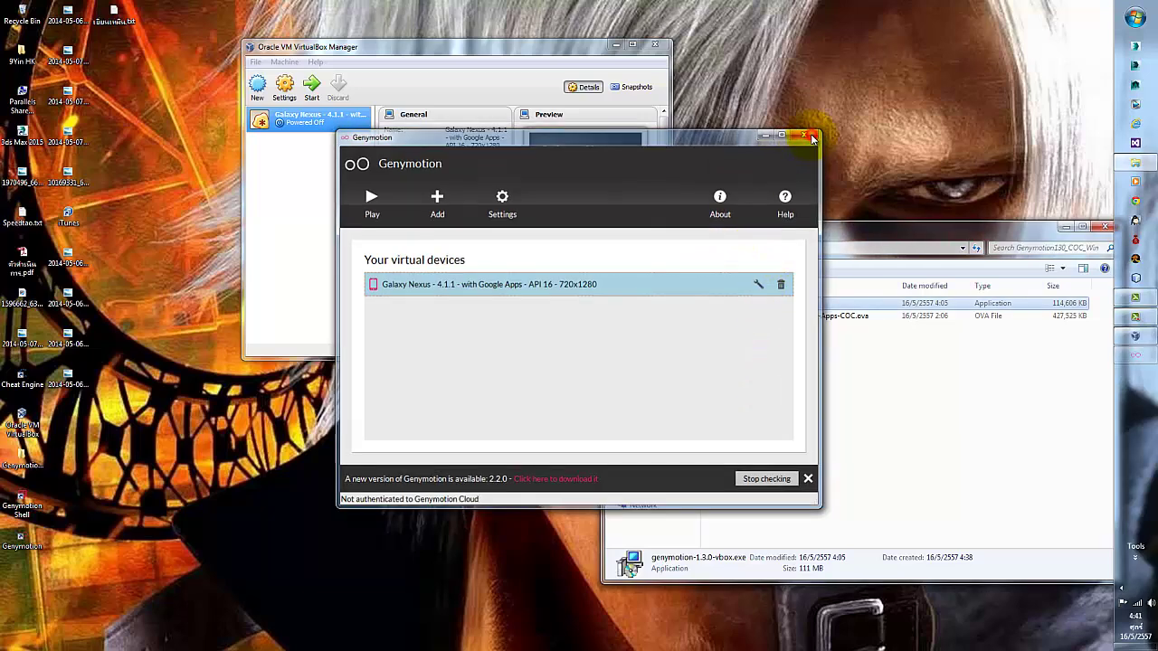
Step: Start the Galaxy Nexus machine directly in VirtualBox Manager and choose to change its network settings when the missing interface is reported
left_click(312, 88)
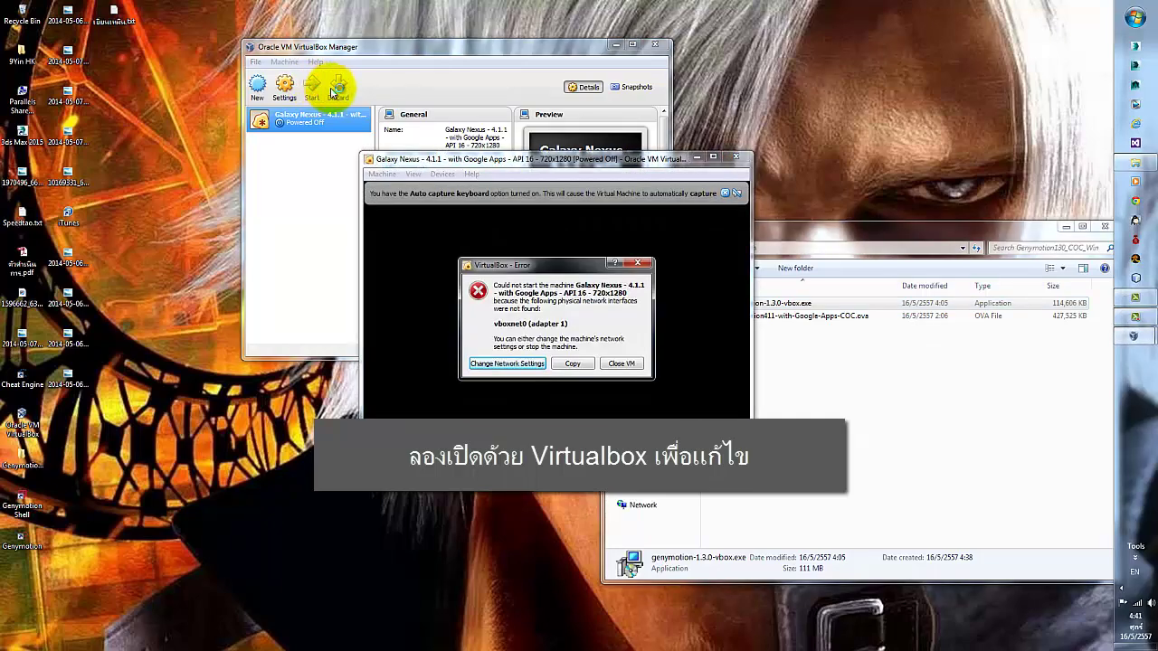
left_click(506, 363)
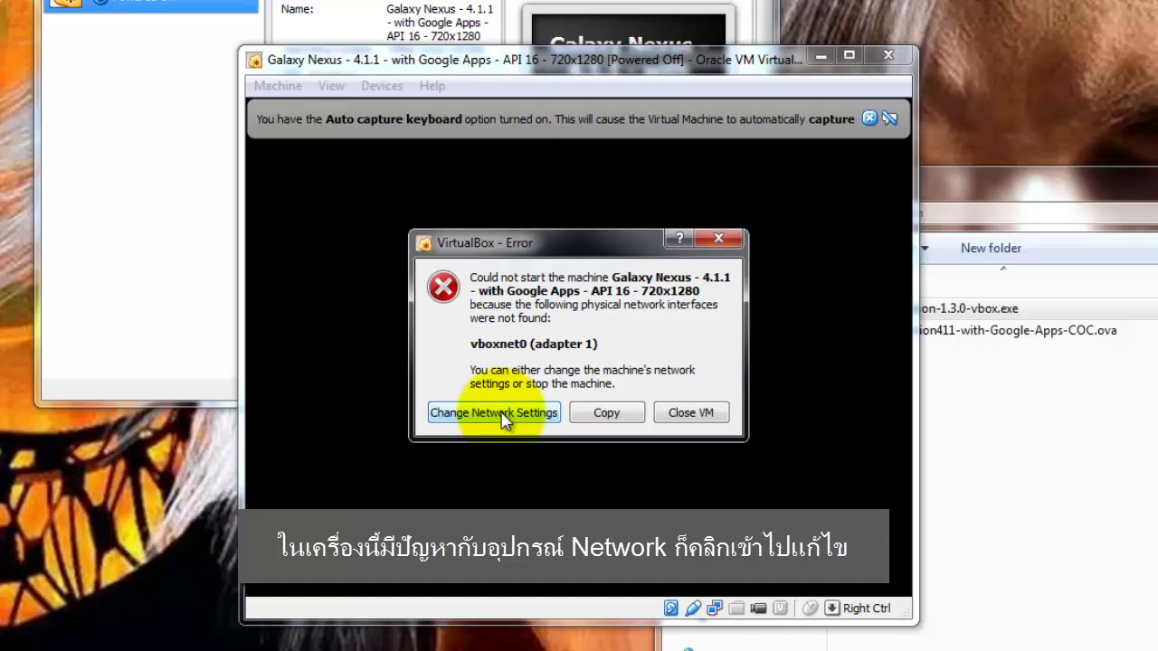
left_click(499, 413)
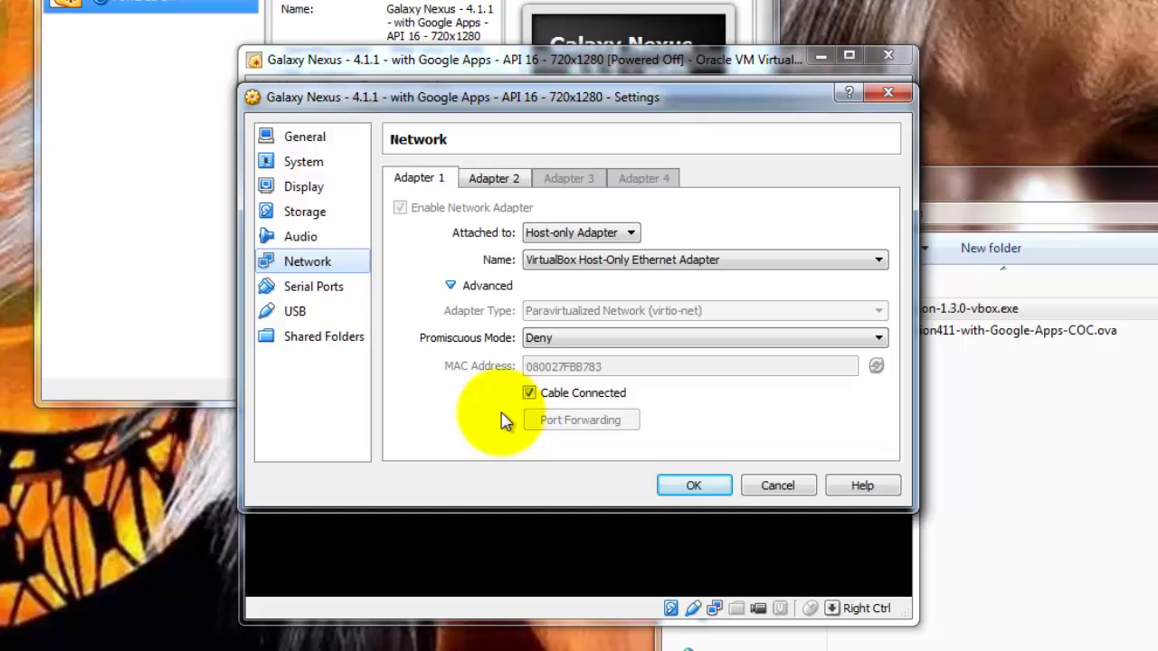
Step: Set network Adapter 1 to Not attached, compare it with Adapter 2, and apply the settings so the machine boots
left_click(486, 183)
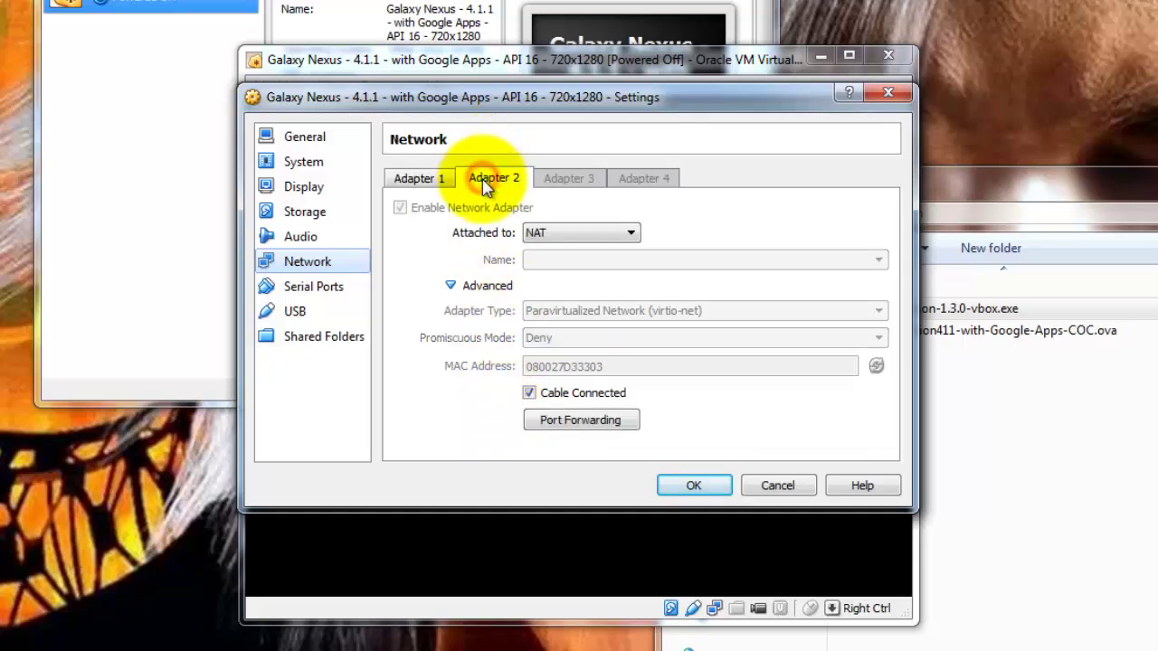
left_click(442, 180)
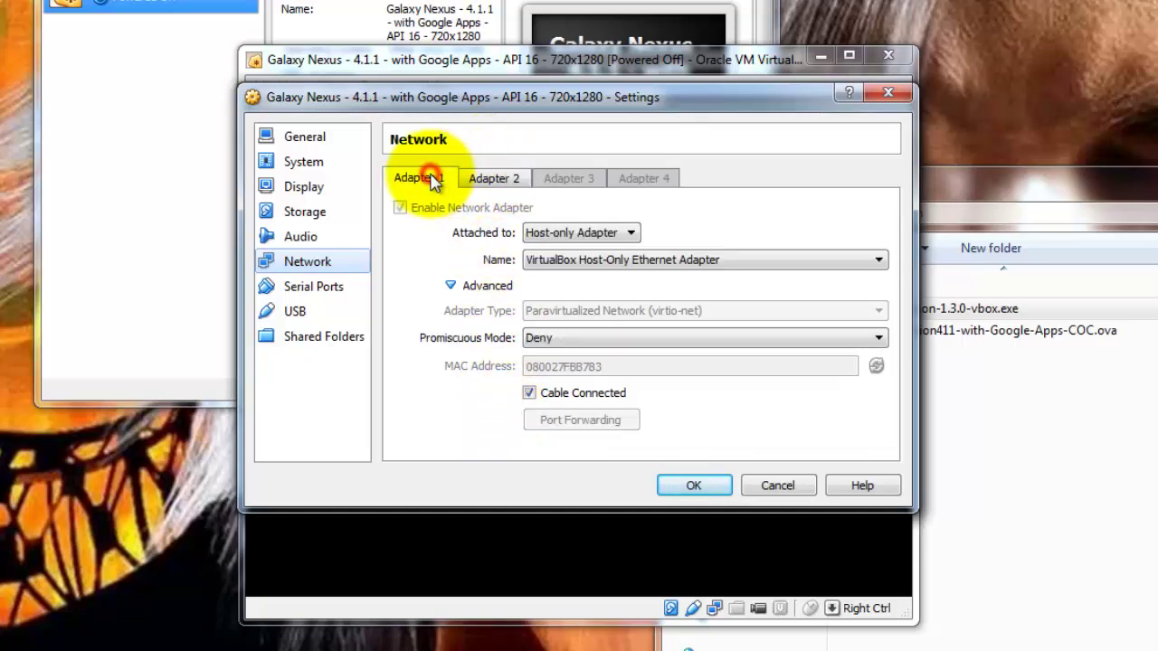
left_click(596, 237)
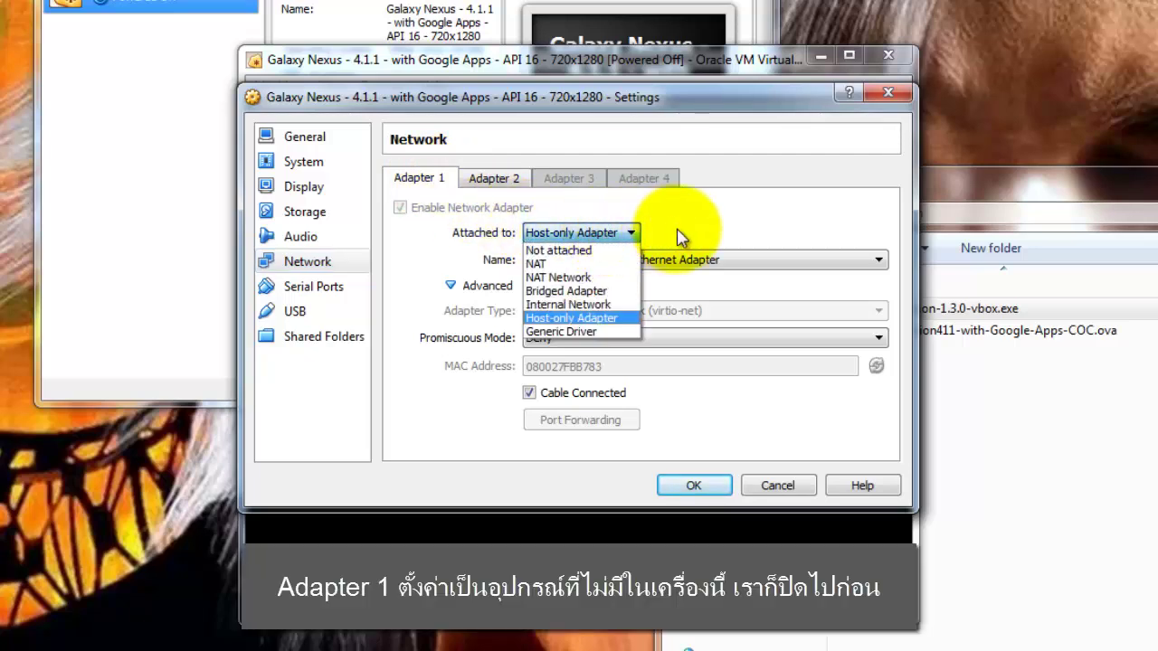
left_click(586, 251)
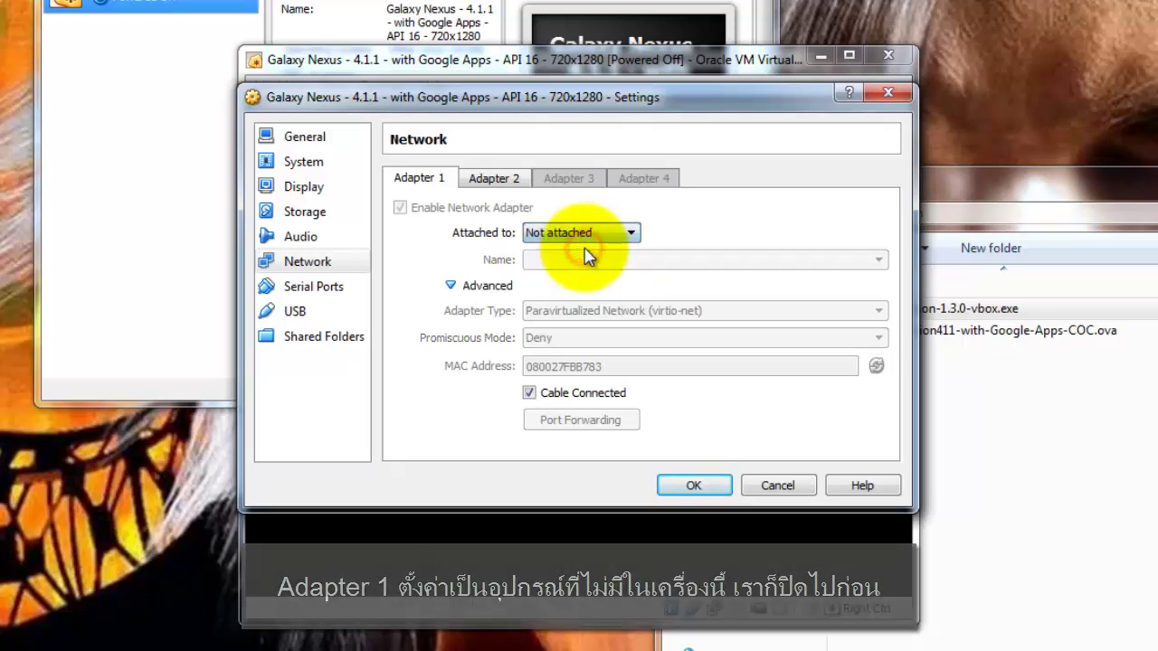
left_click(482, 183)
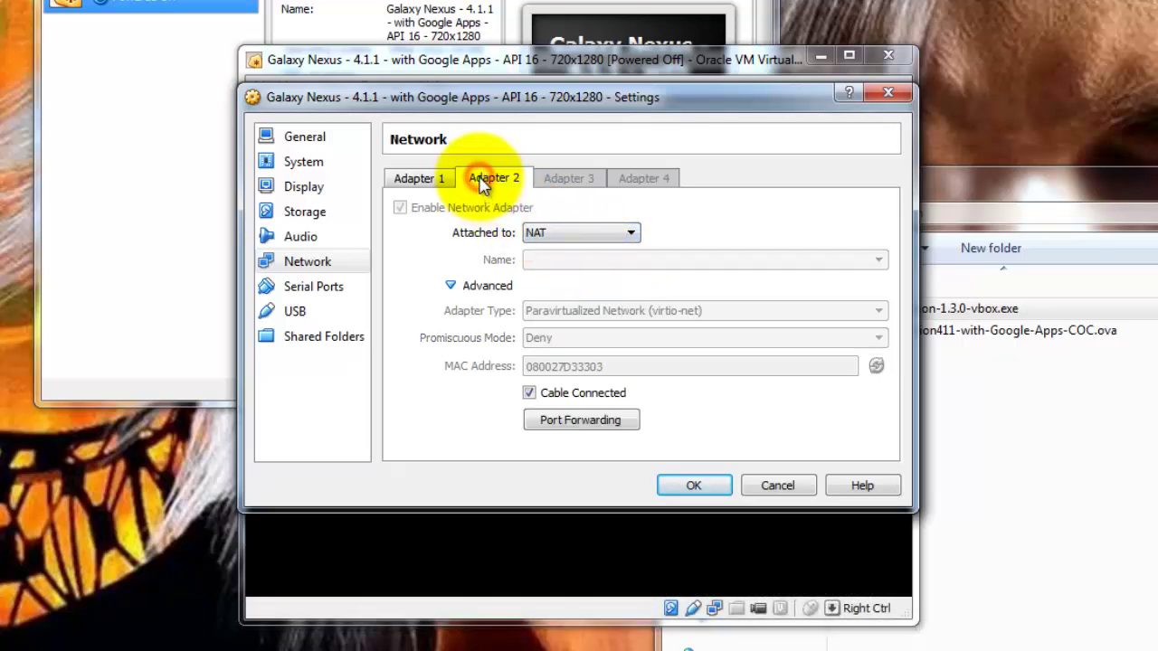
left_click(429, 180)
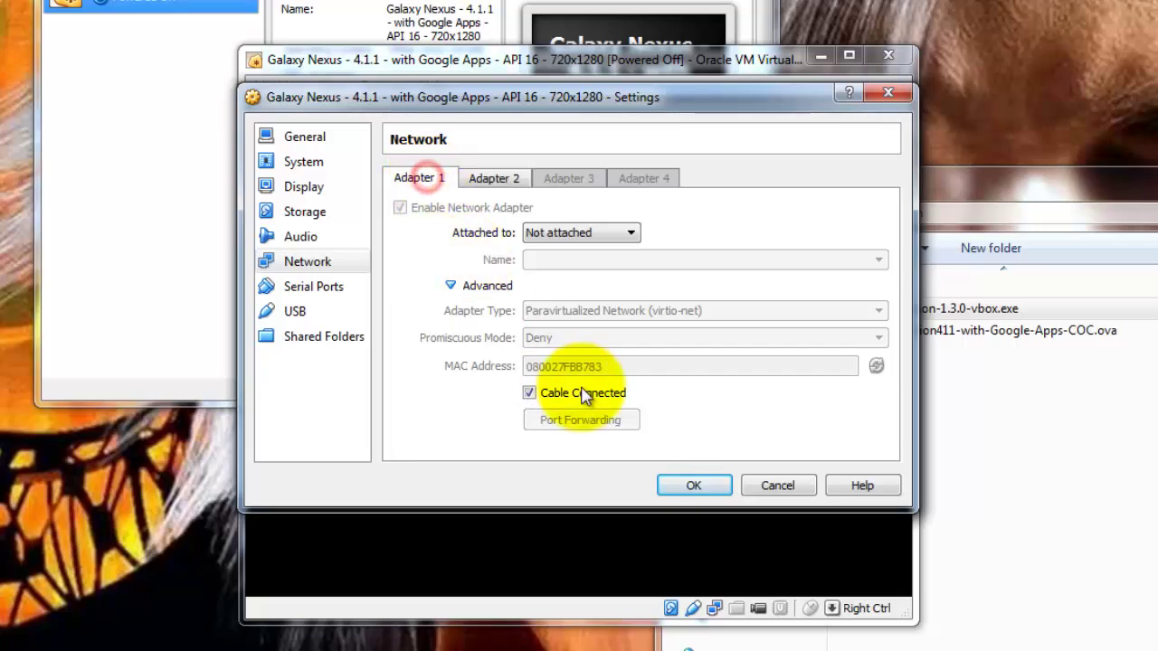
left_click(693, 485)
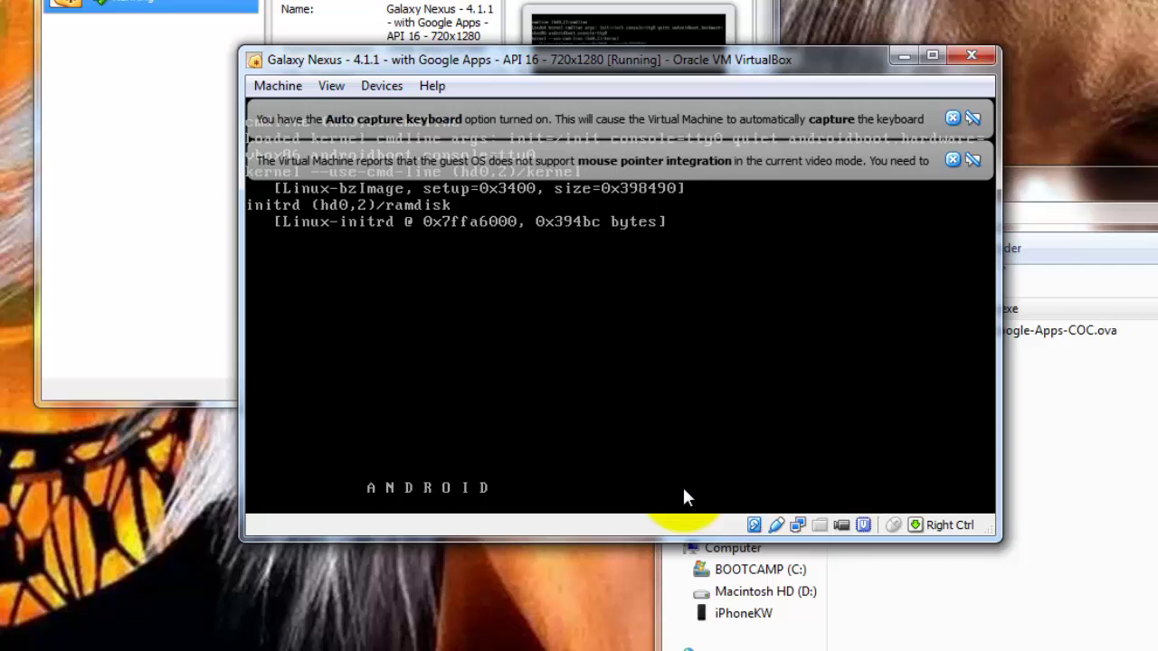
Step: Power off the running Galaxy Nexus virtual machine and close VirtualBox Manager
left_click(973, 54)
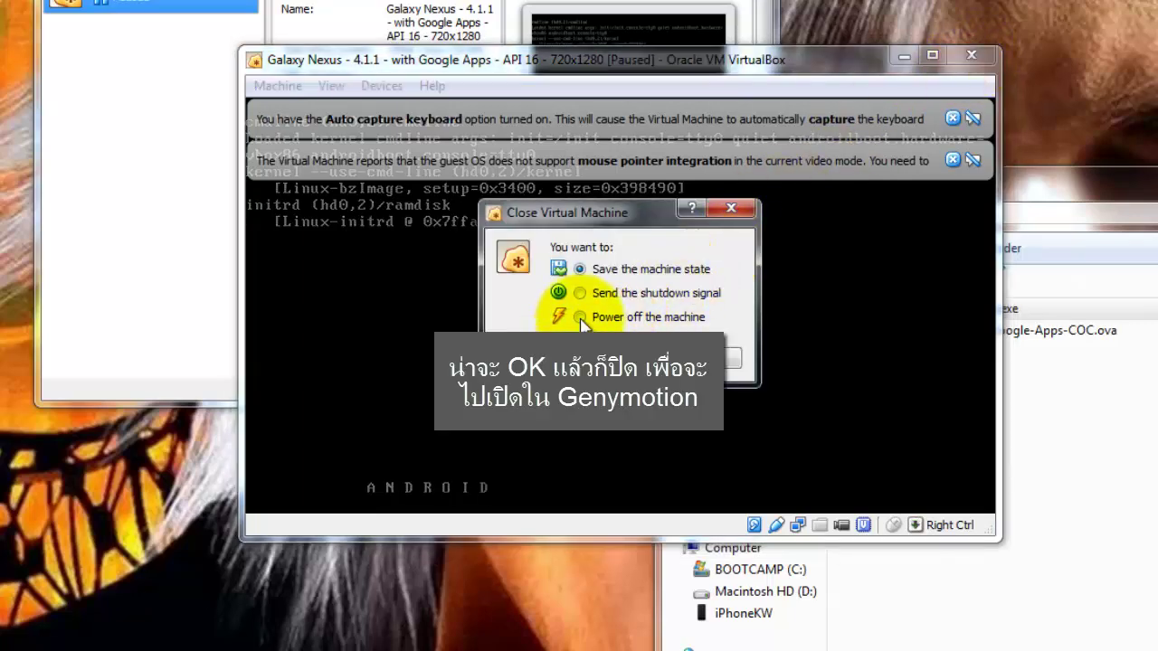
left_click(580, 317)
left_click(710, 359)
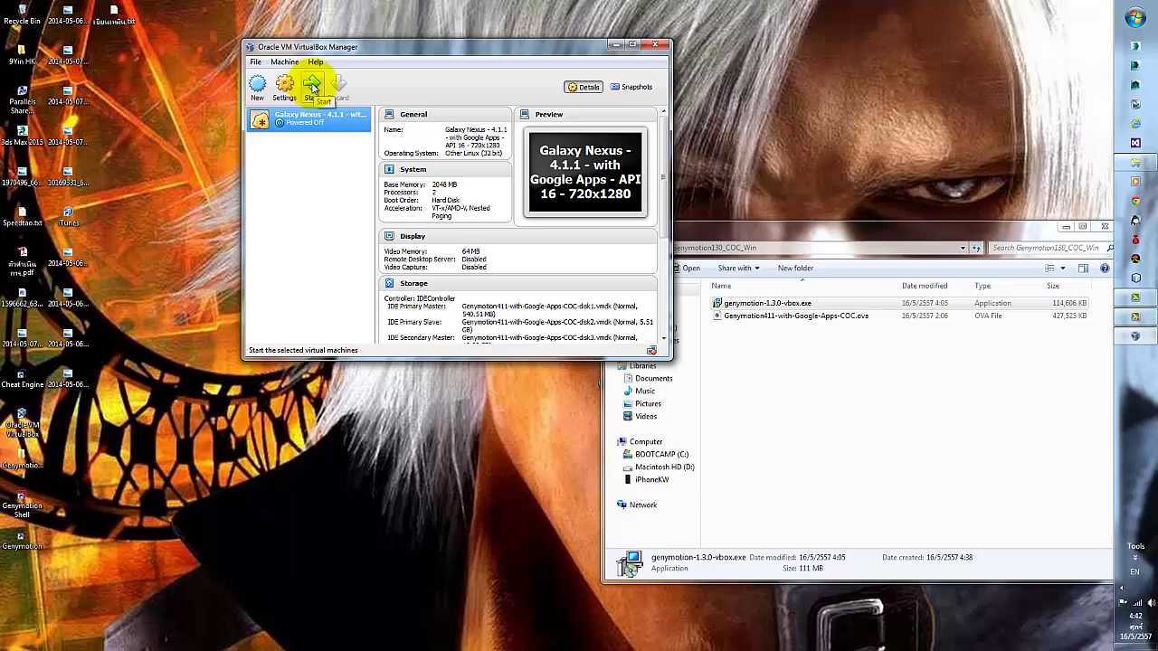
left_click(662, 47)
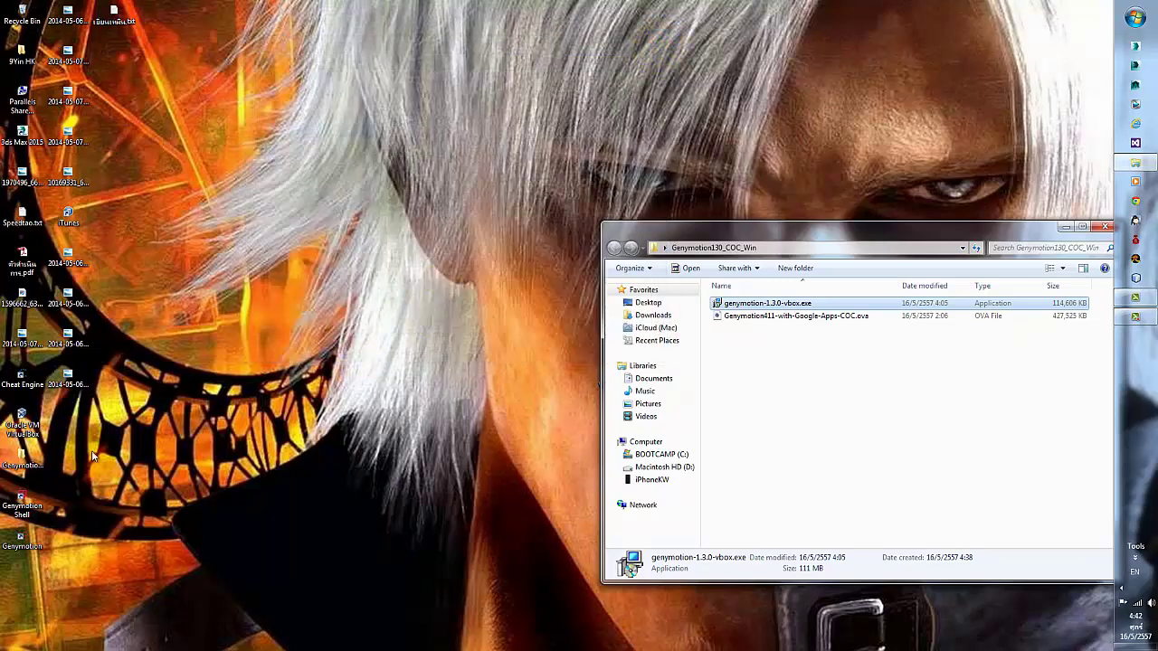
Step: Reopen Genymotion from the desktop, start the Galaxy Nexus device and set the detected network's ESET protection mode to Public network
left_click(23, 541)
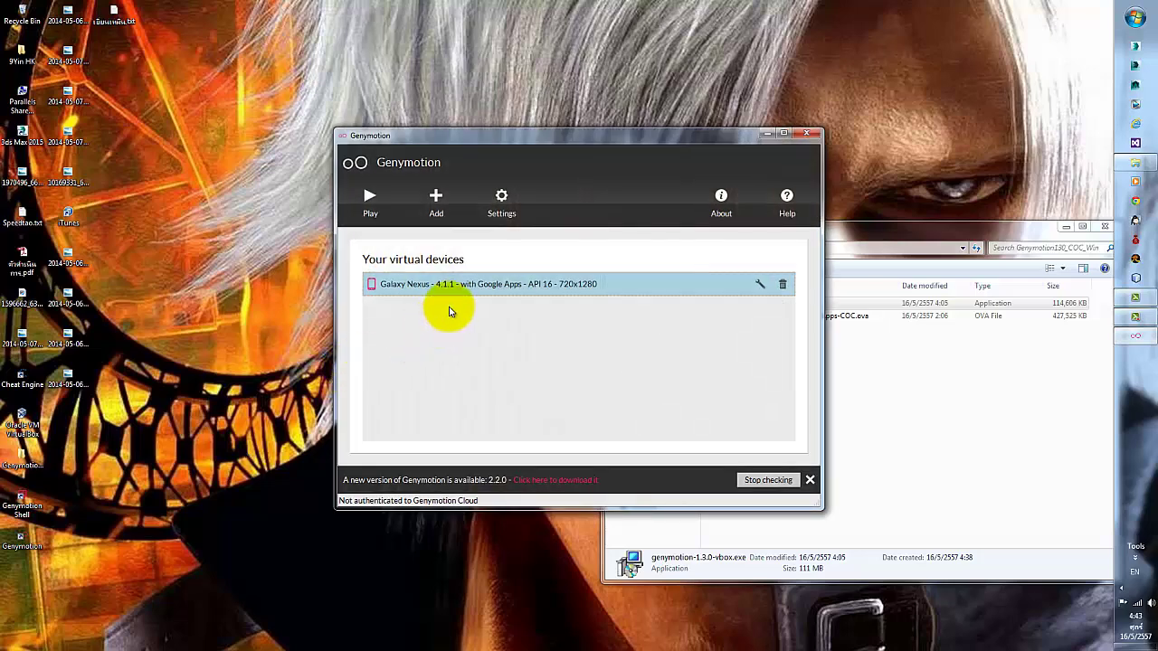
double_click(464, 283)
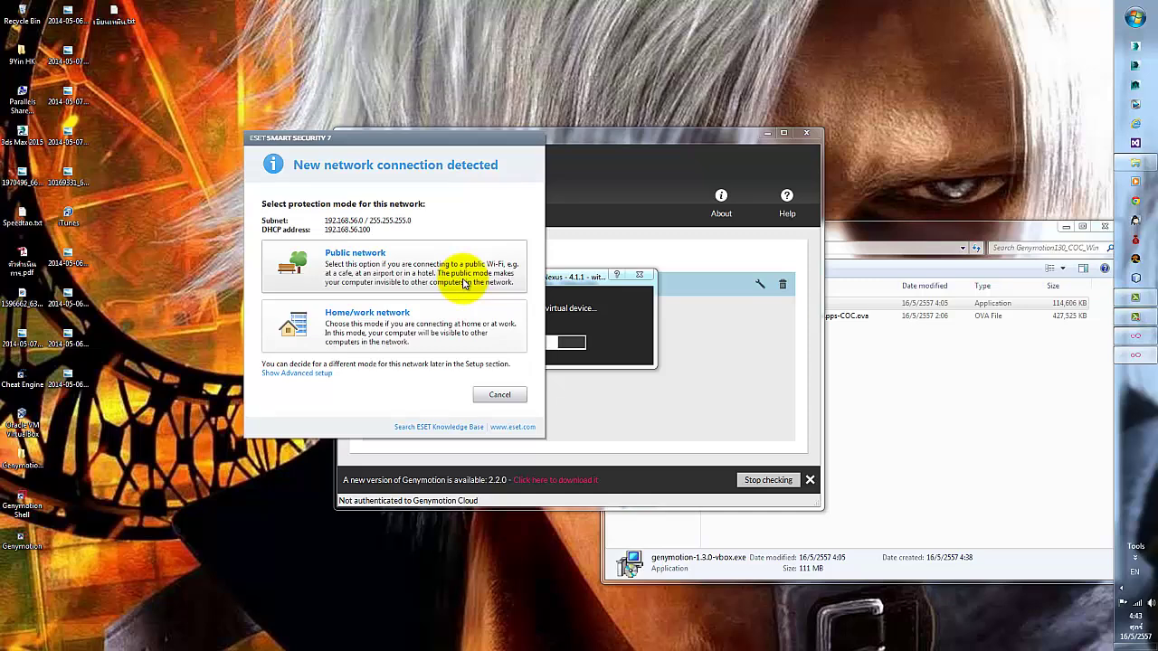
left_click(414, 266)
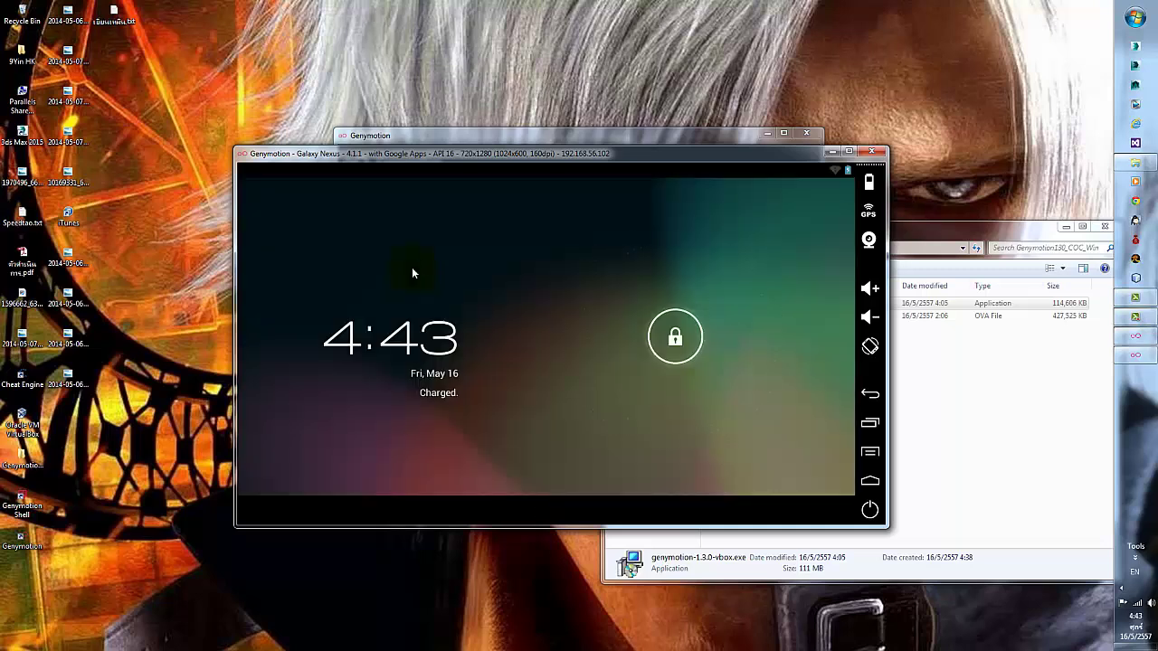
Step: Unlock the Android device and launch Clash of Clans from the list of installed apps
left_click_drag(675, 337, 787, 333)
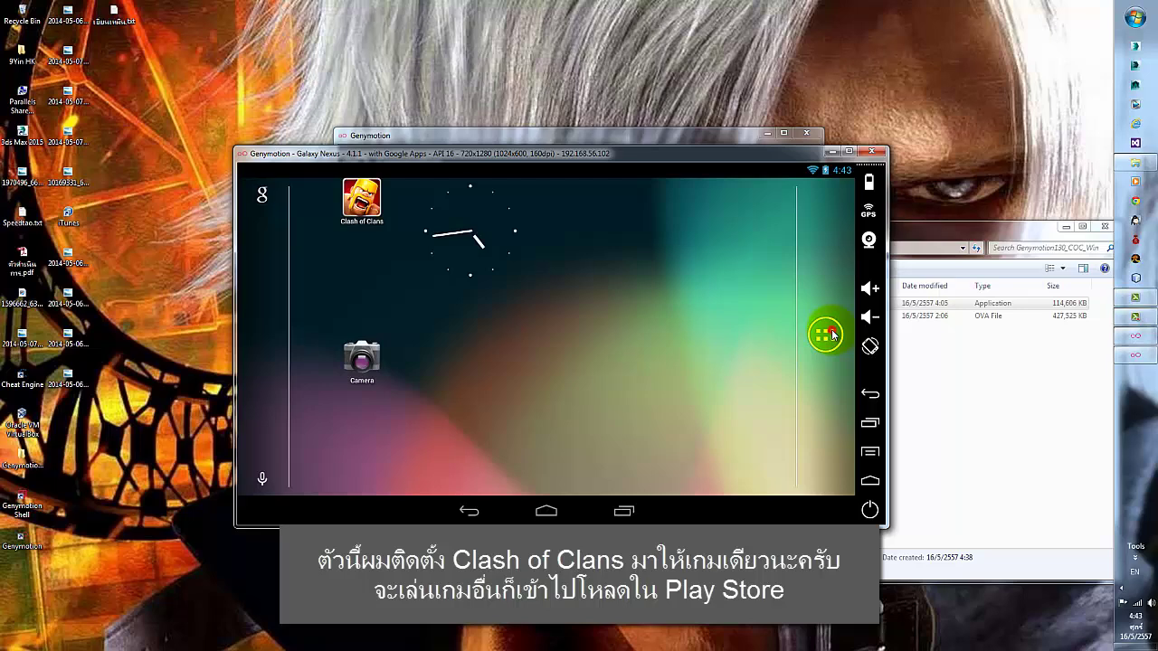
left_click(826, 335)
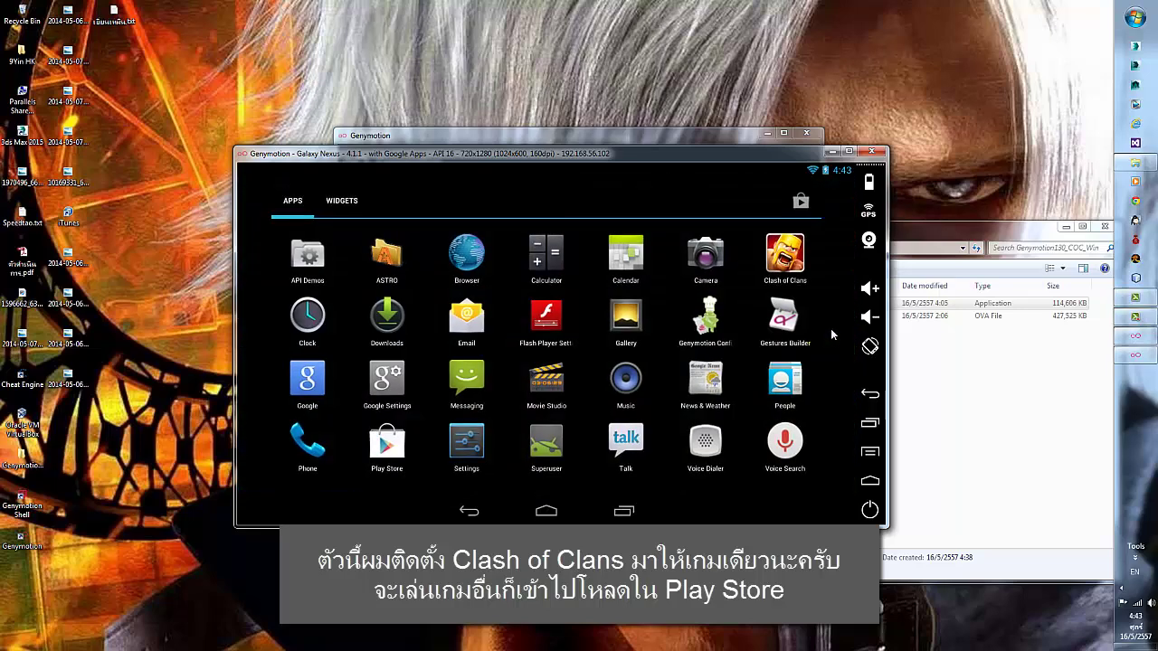
left_click(778, 260)
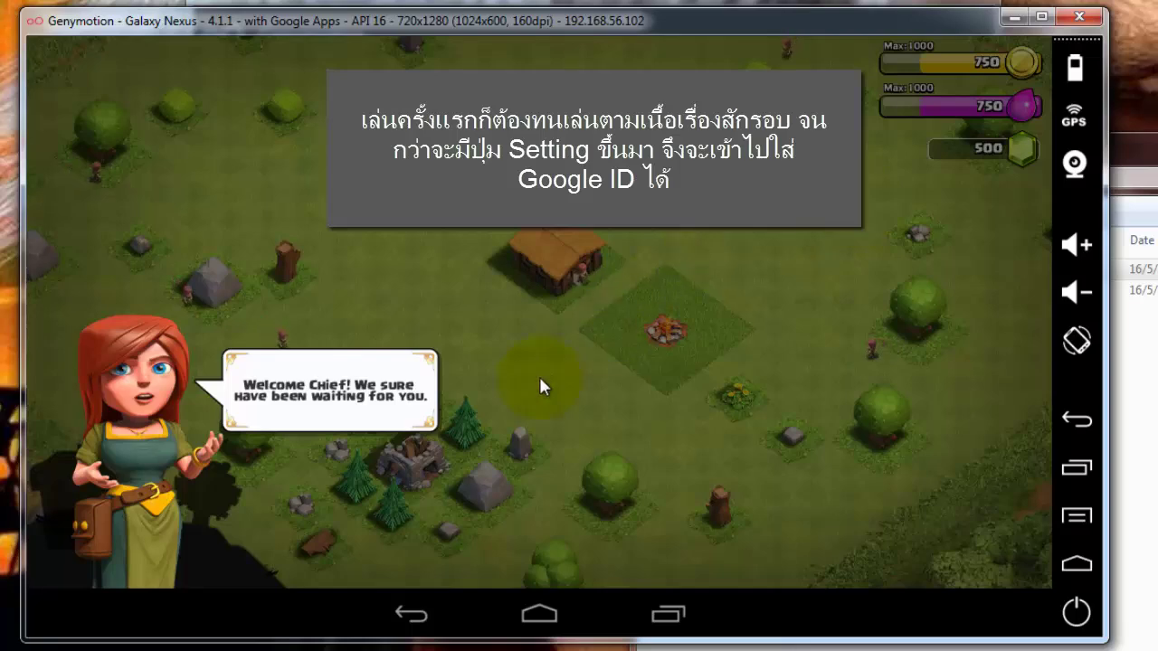
Step: Advance through the opening dialogue of the Clash of Clans tutorial
left_click(548, 382)
left_click(583, 398)
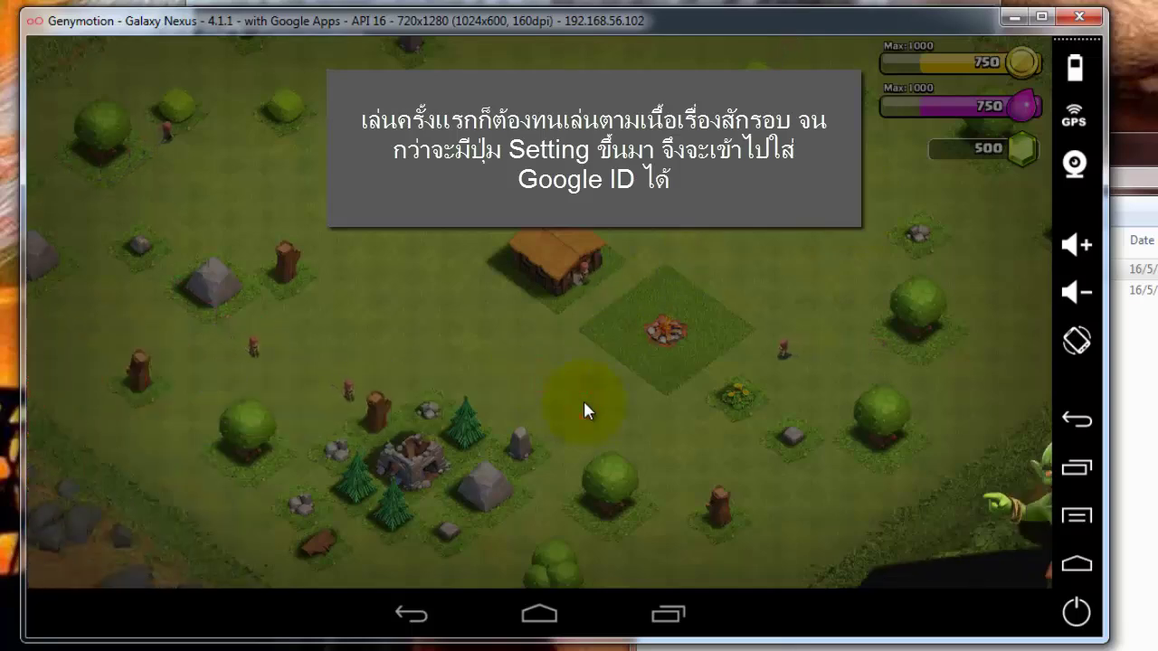
left_click(772, 423)
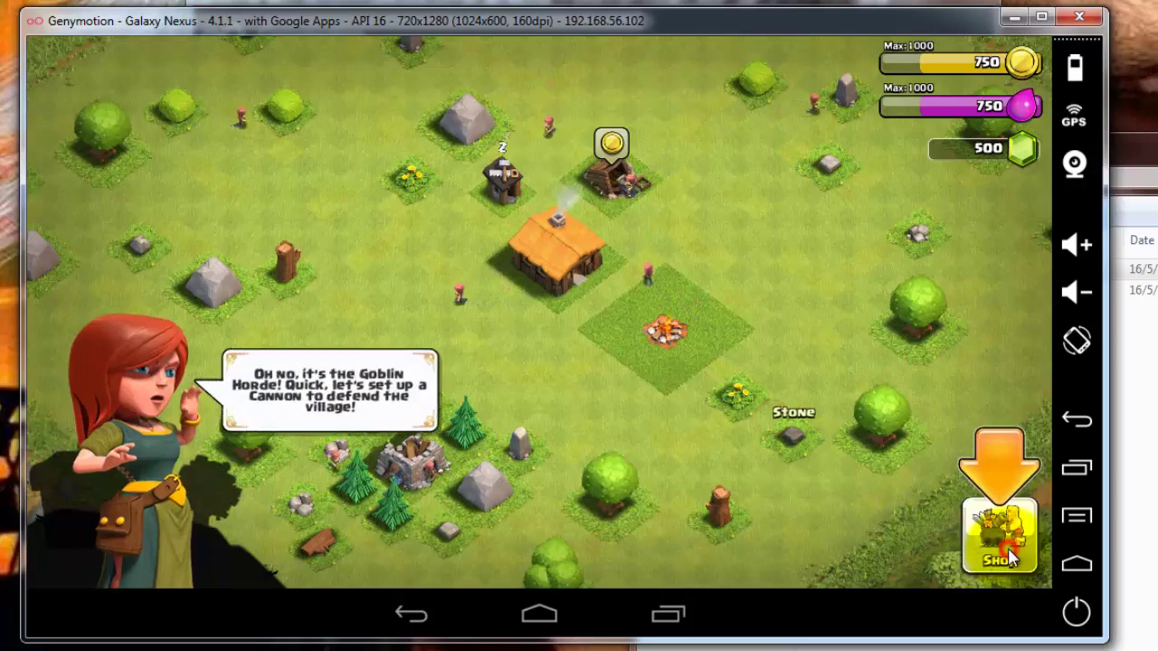
Step: Buy a Cannon from the shop, place it in front of the Town Hall and finish its construction immediately with one gem
left_click(1007, 554)
left_click(178, 225)
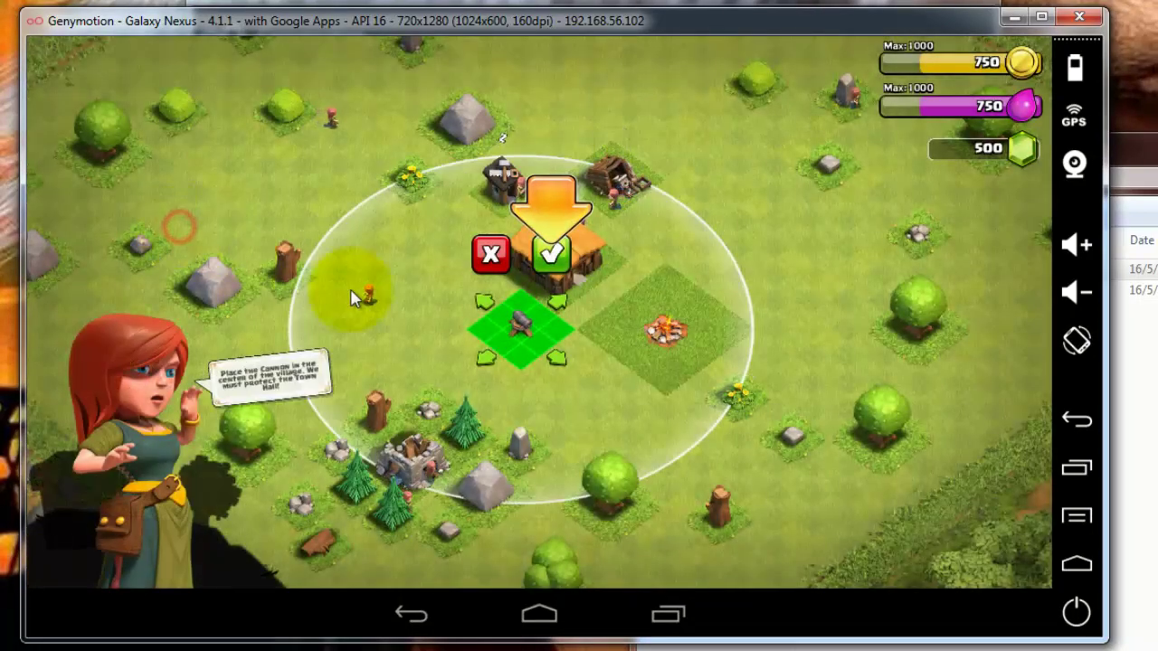
left_click(551, 254)
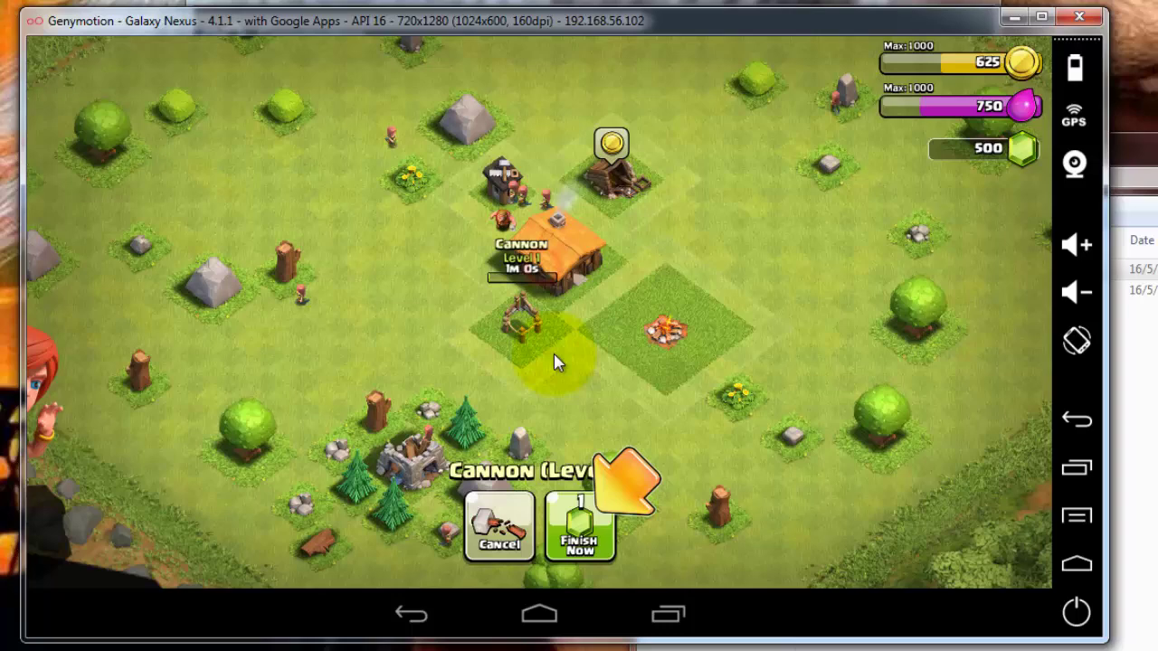
left_click(582, 512)
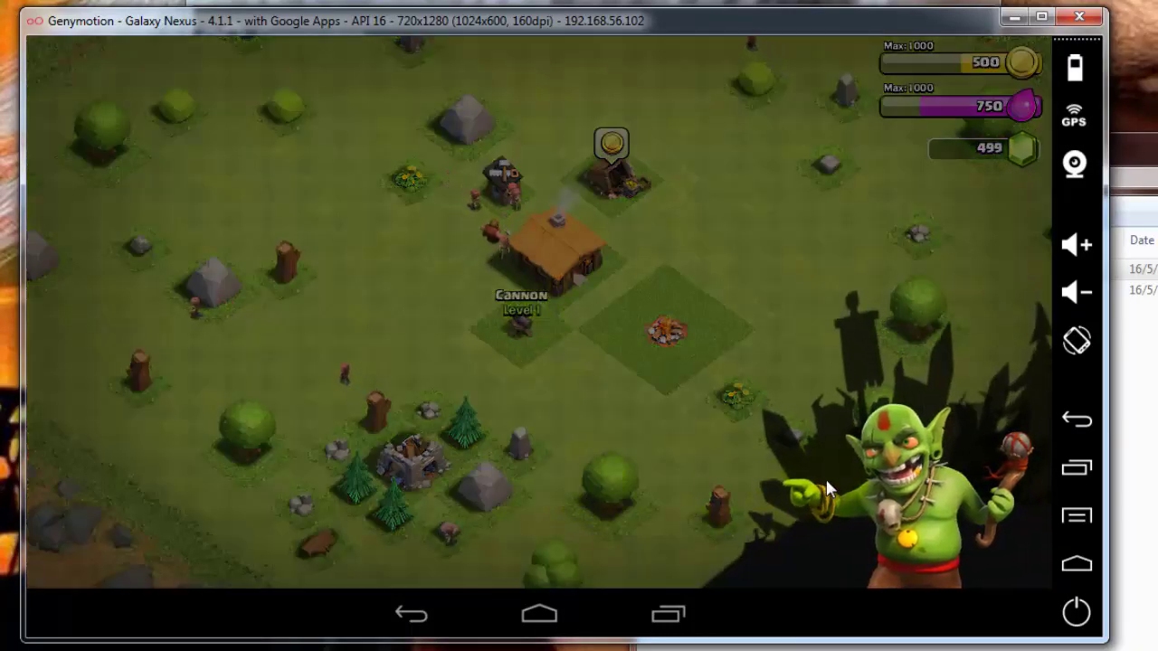
left_click(724, 493)
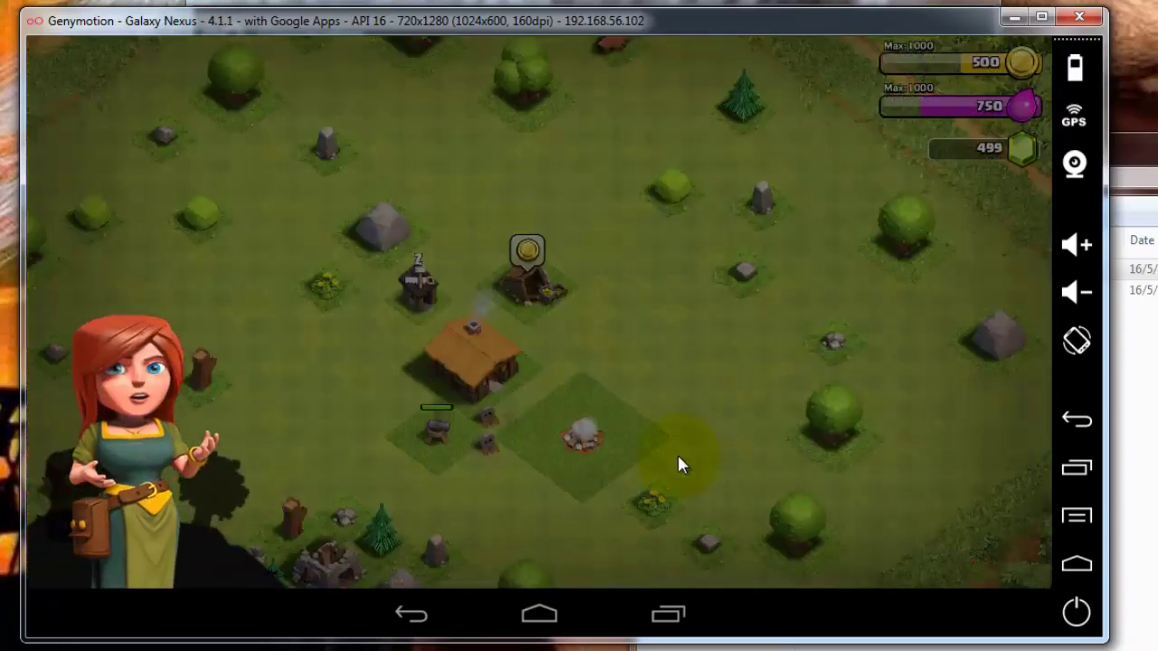
Step: Advance through the tutorial dialogue about the repaired Cannon and start the attack on the goblin camp
left_click(411, 416)
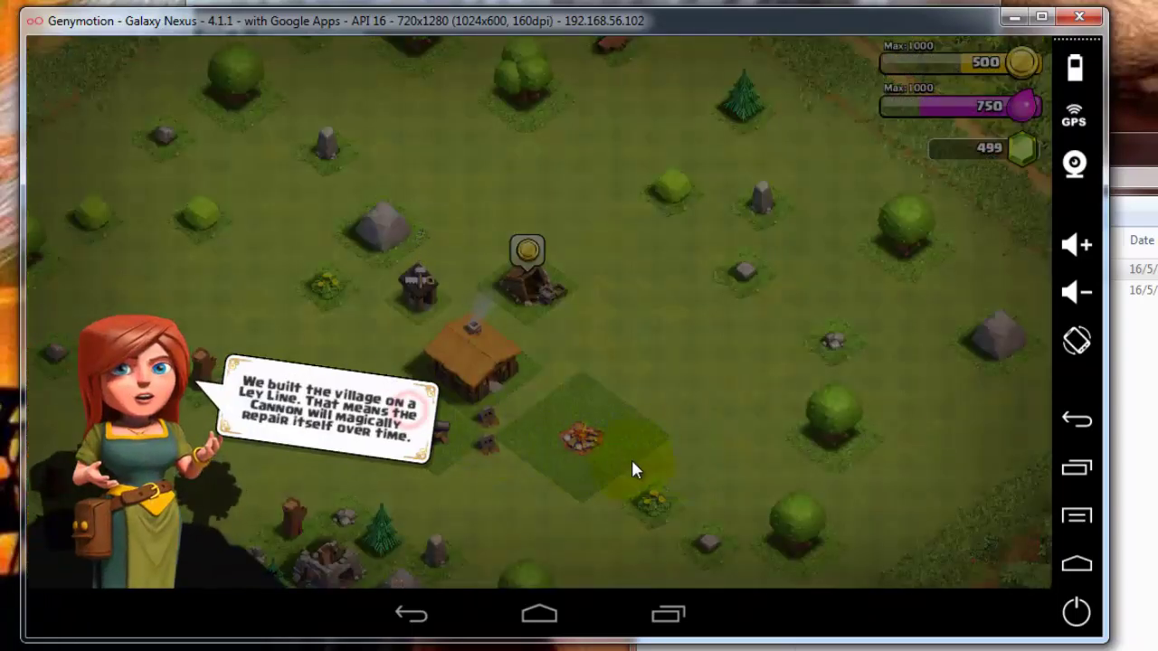
left_click(632, 467)
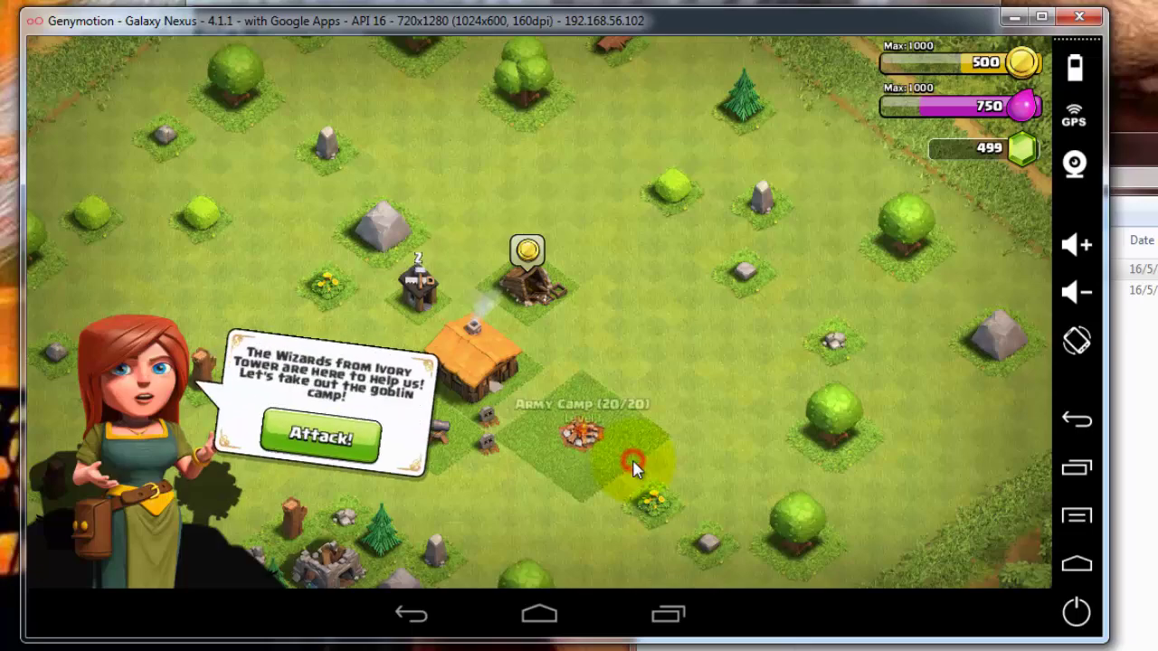
left_click(378, 421)
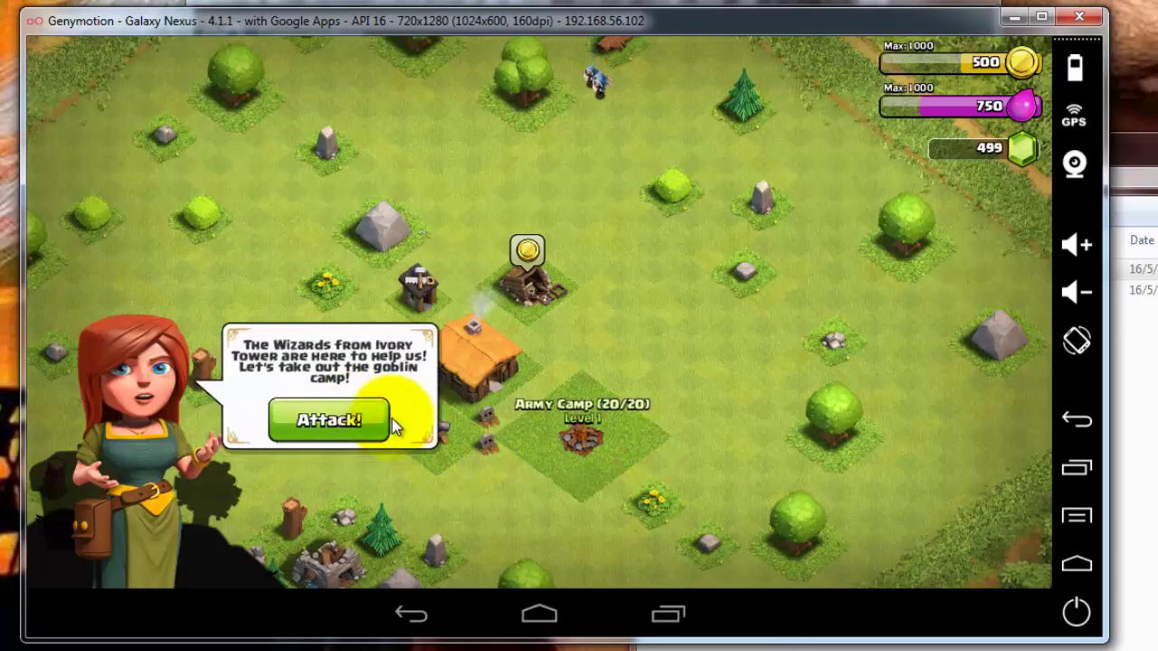
left_click(392, 418)
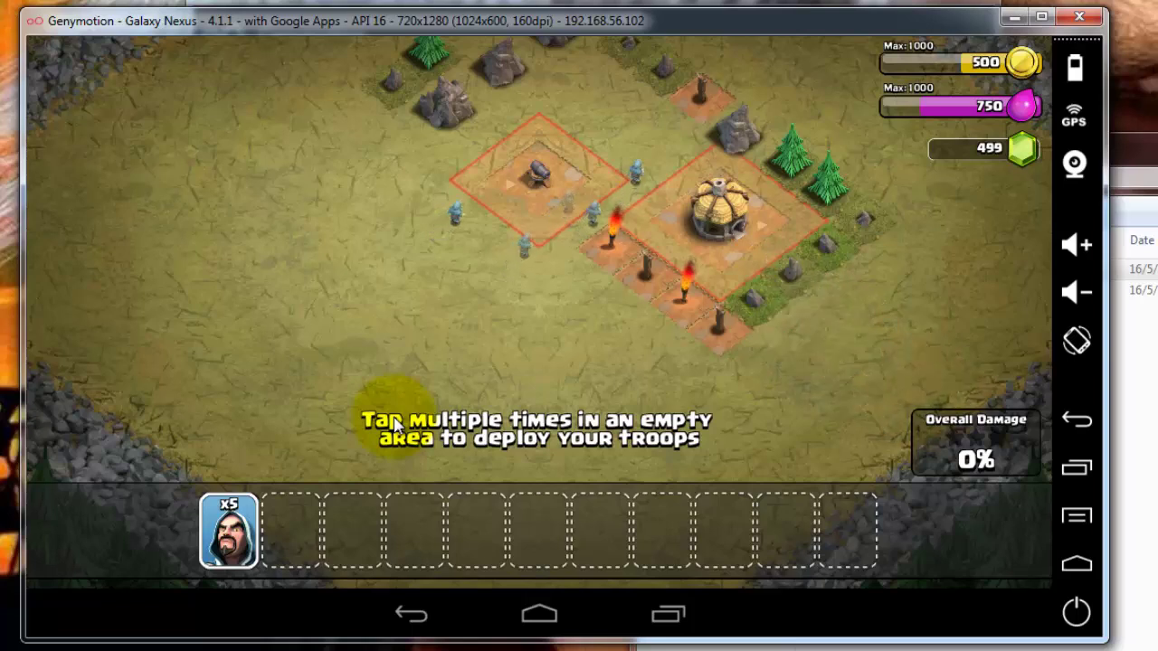
Step: Deploy the five Wizards on the empty ground near the goblin cannon and return to the home village after the battle
triple_click(504, 264)
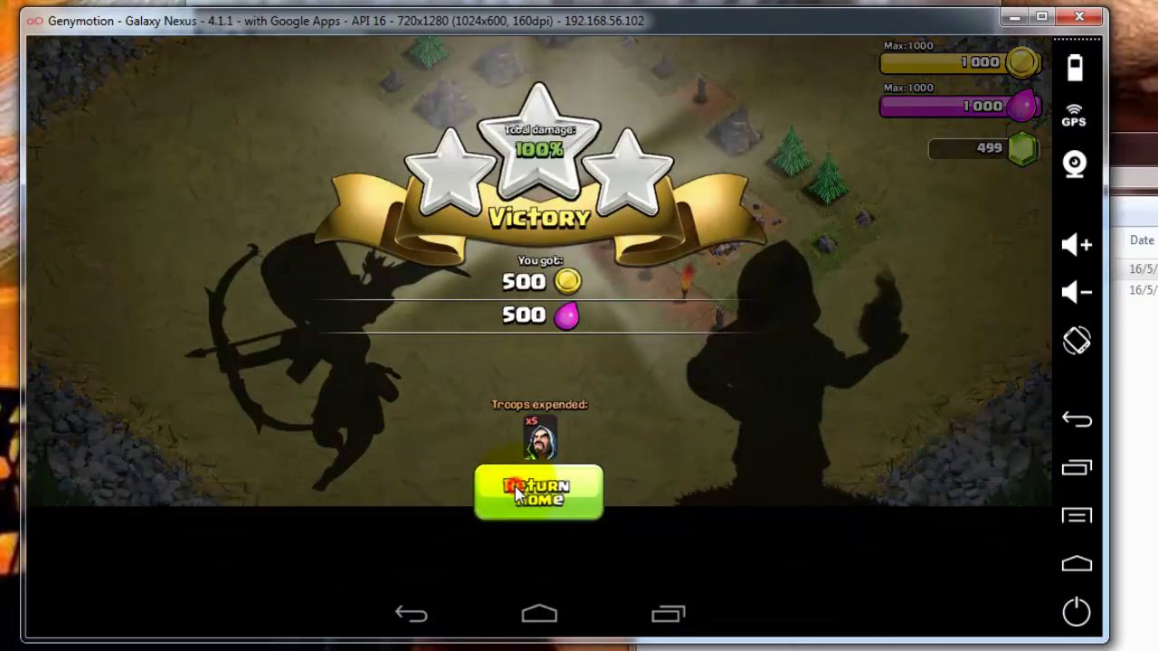
left_click(517, 493)
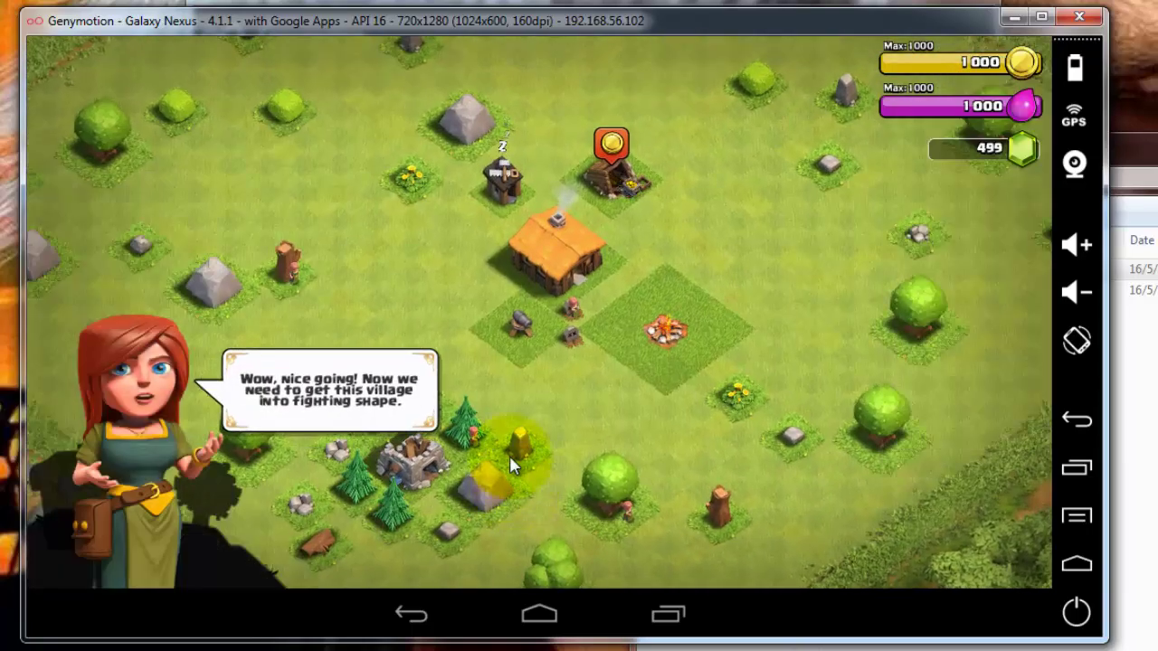
left_click(509, 456)
Step: Buy a second Builder's Hut from the shop and place it at the suggested spot beside the Town Hall
left_click(959, 532)
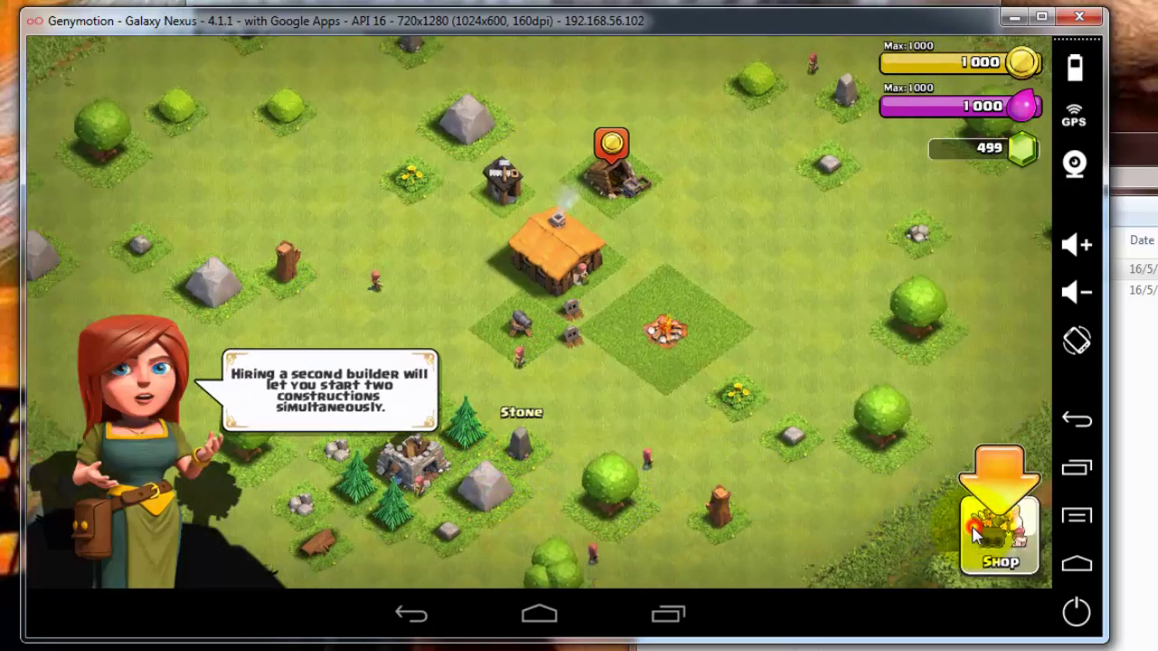
left_click(220, 259)
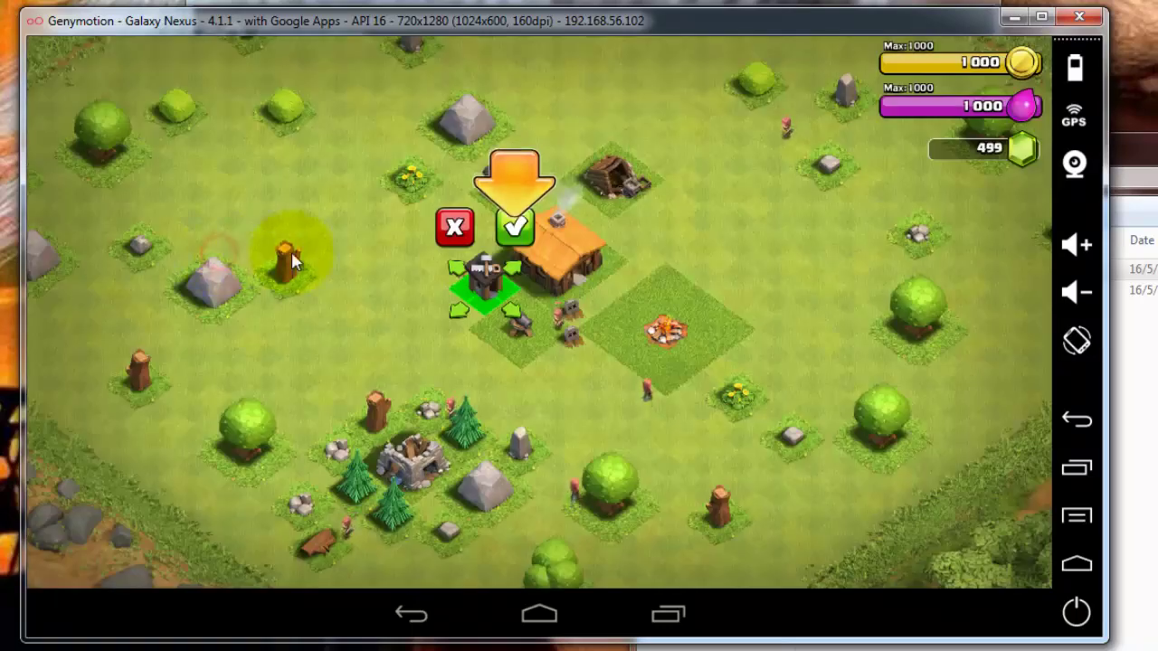
left_click(516, 229)
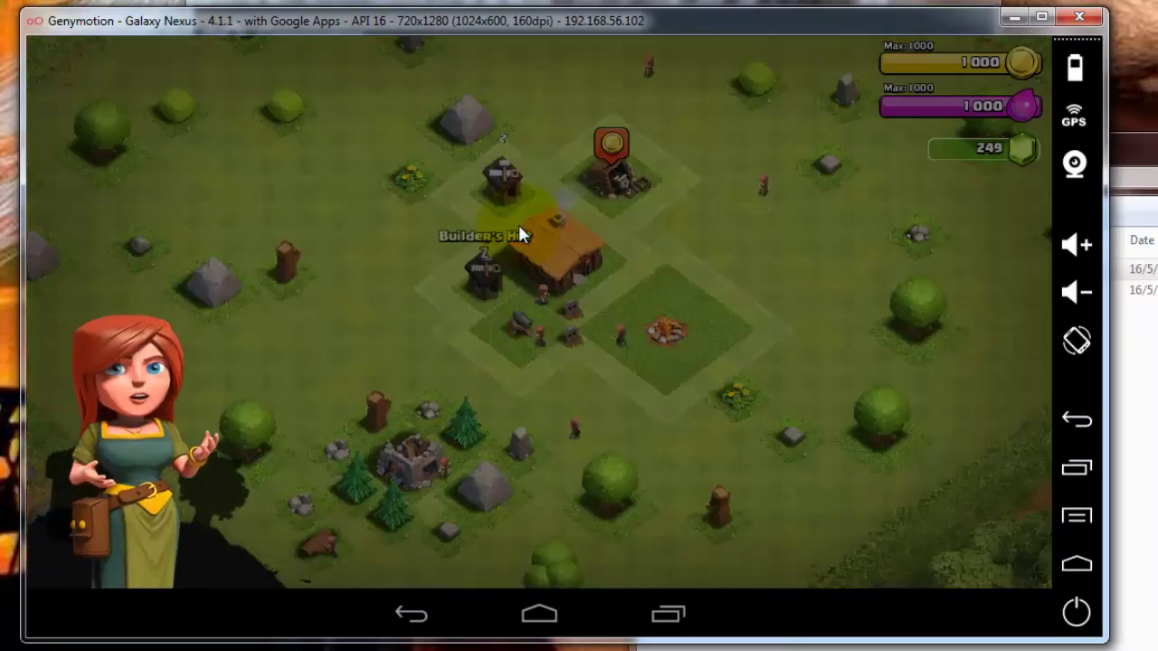
Step: Buy an Elixir Collector for 150 gold from the shop's resources and place it in front of the Town Hall near the Cannon
left_click(452, 414)
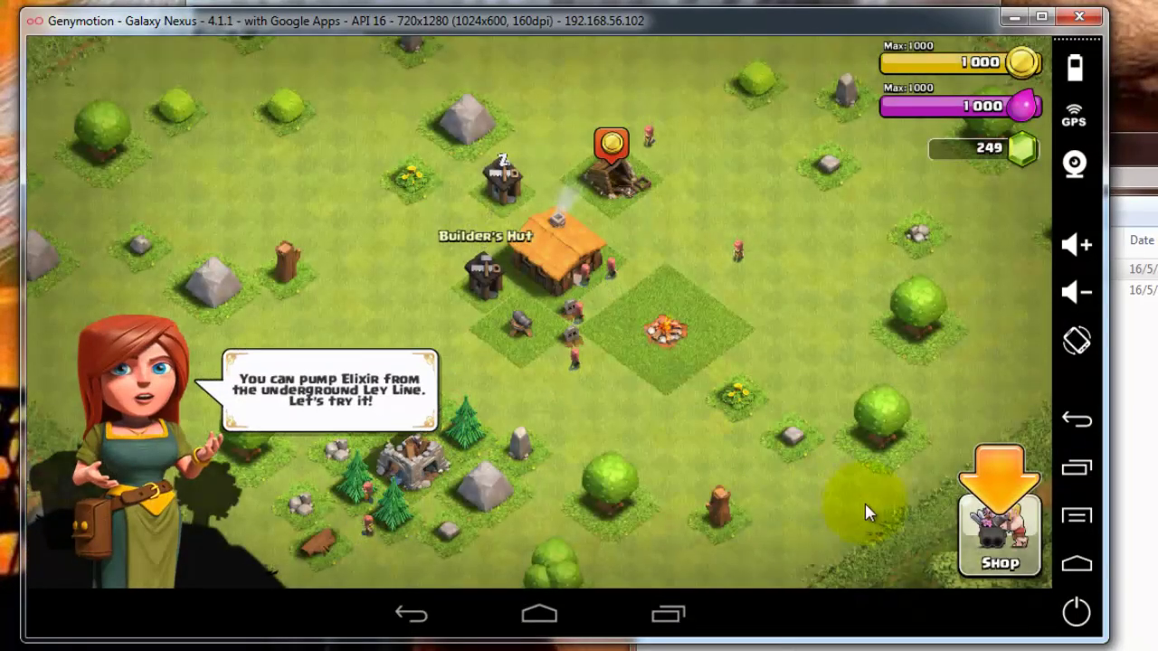
left_click(1006, 540)
left_click(237, 276)
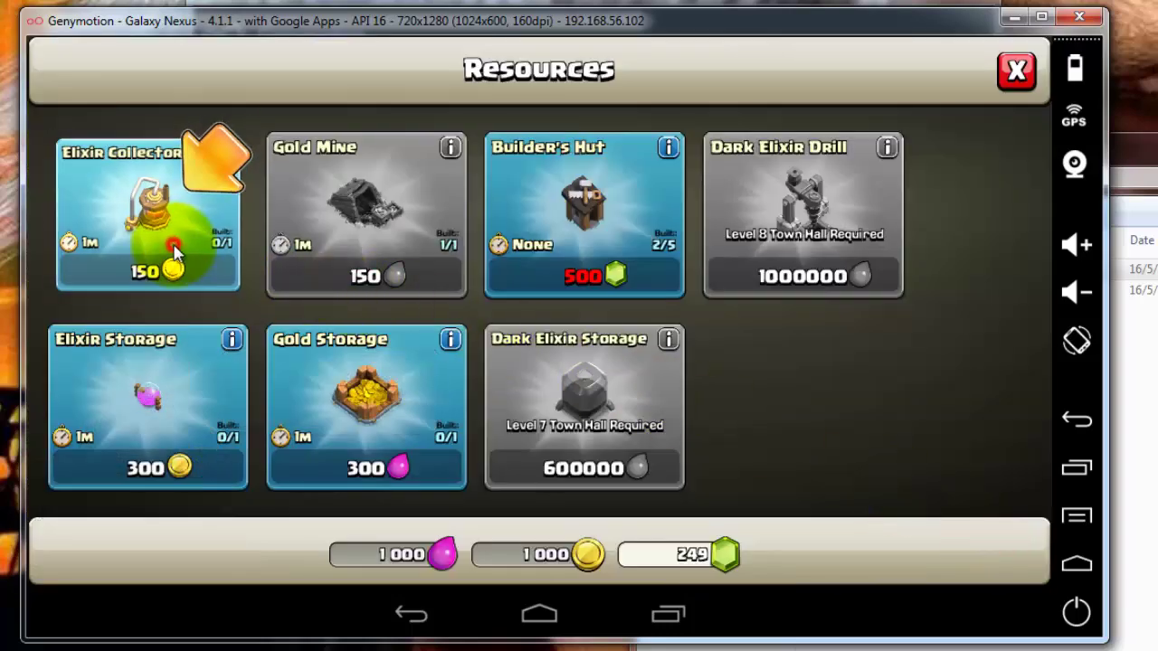
left_click(586, 310)
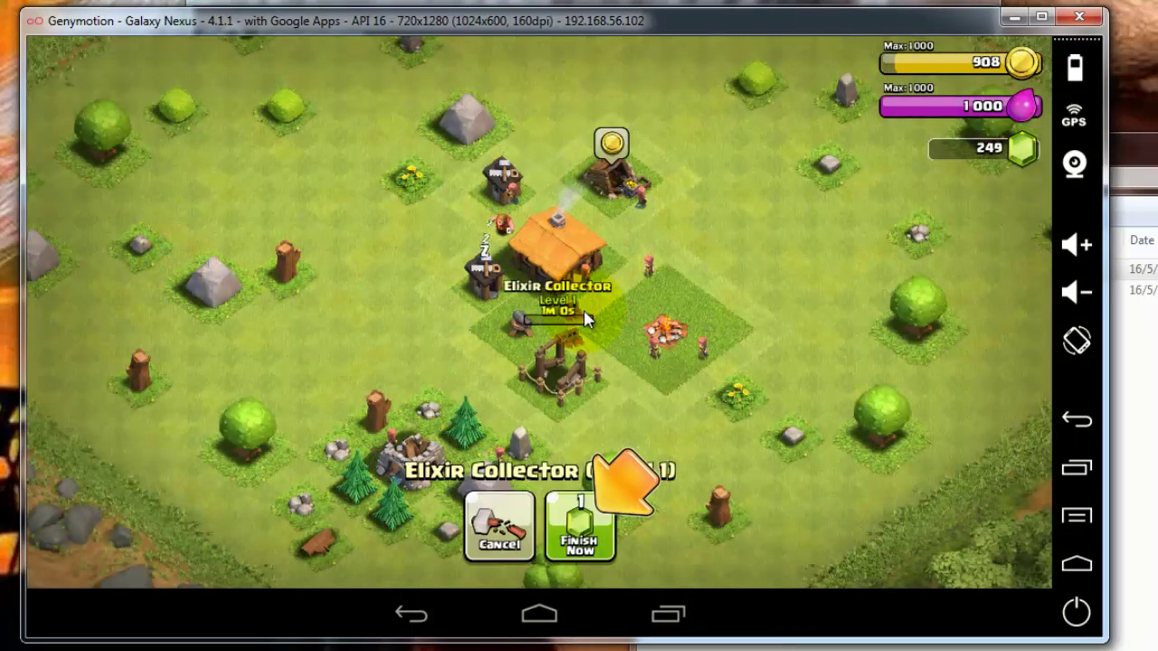